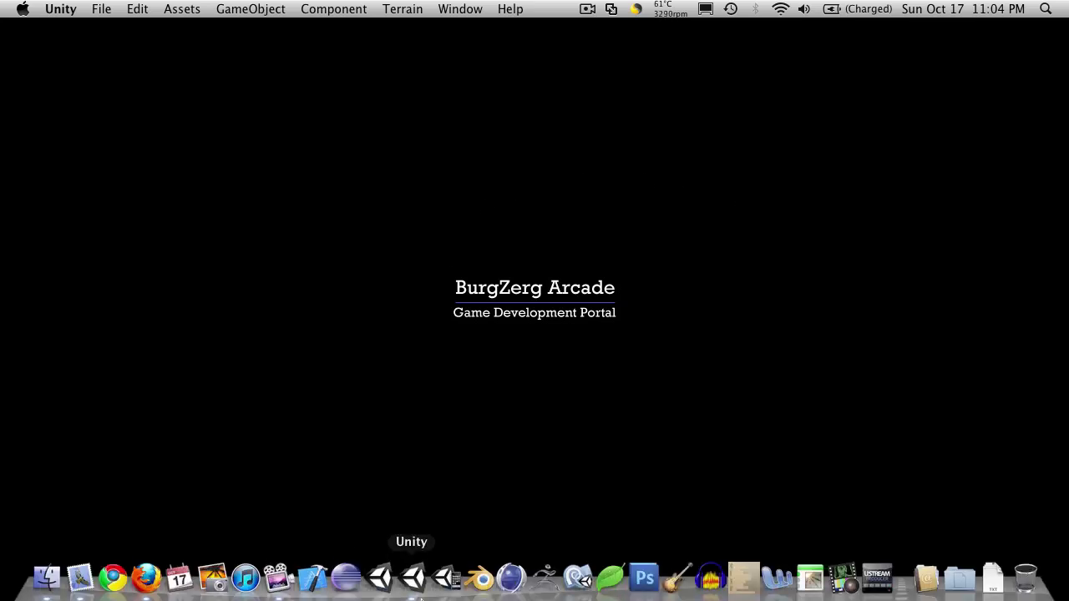
Step: Start an Import Package and browse to Applications/Unity/Standard Packages
left_click(415, 583)
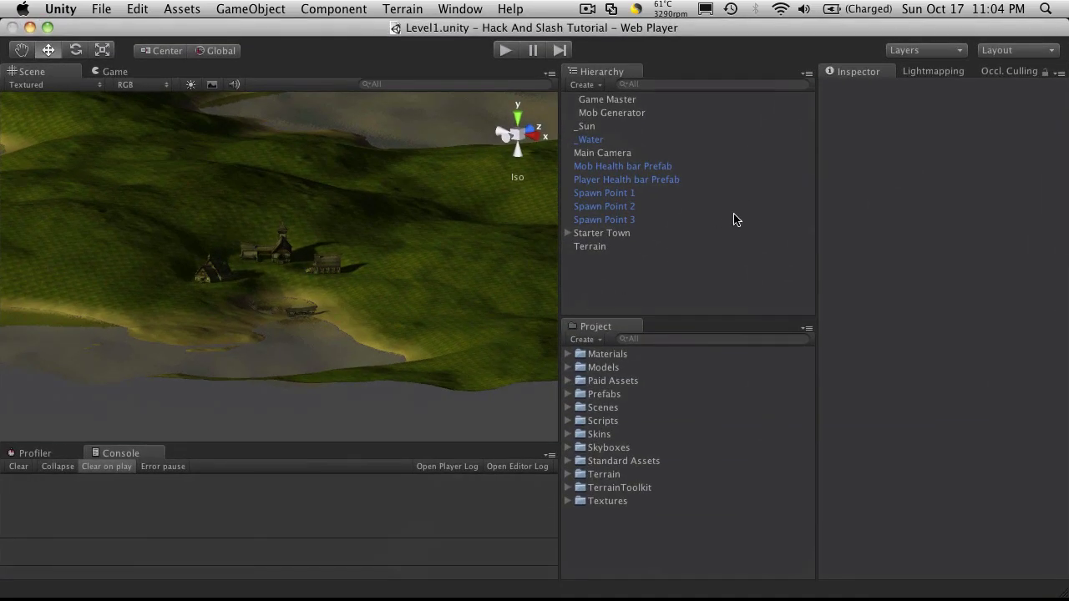
right_click(656, 533)
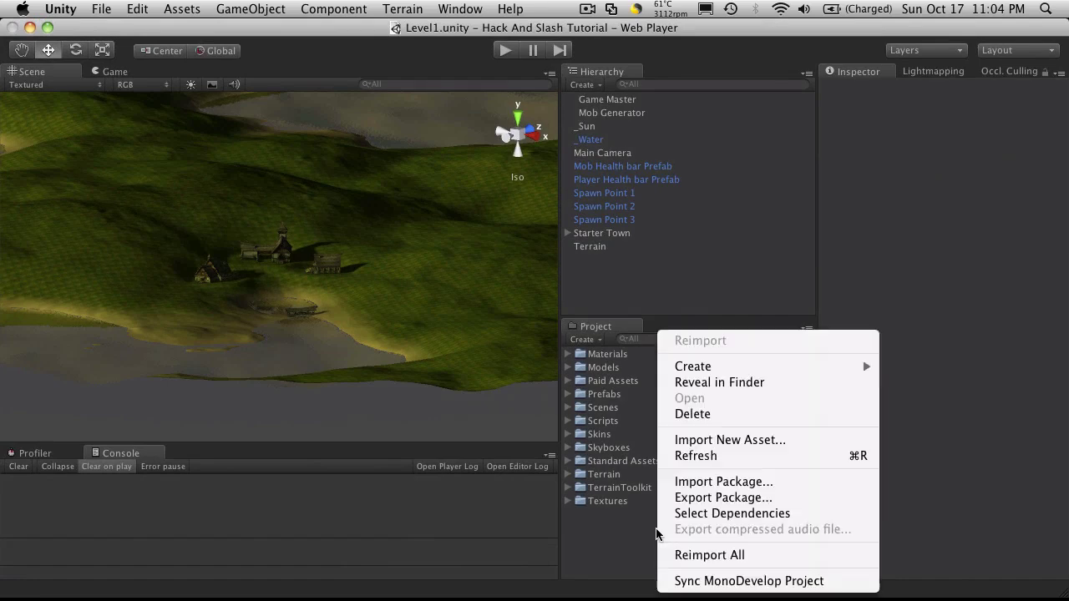
left_click(796, 483)
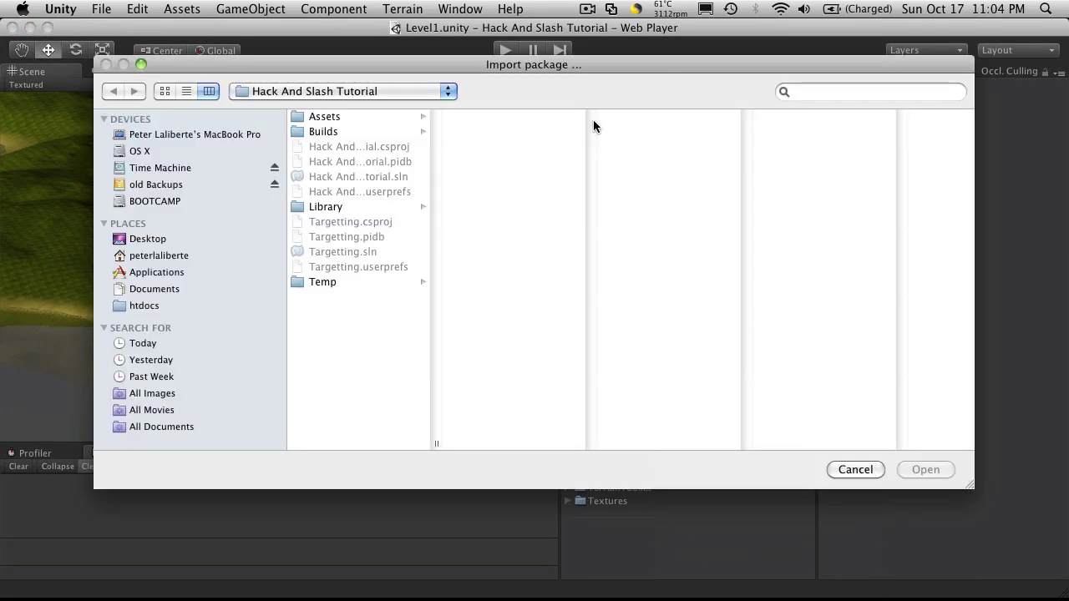
left_click(164, 275)
scroll(359, 294, "down", 5)
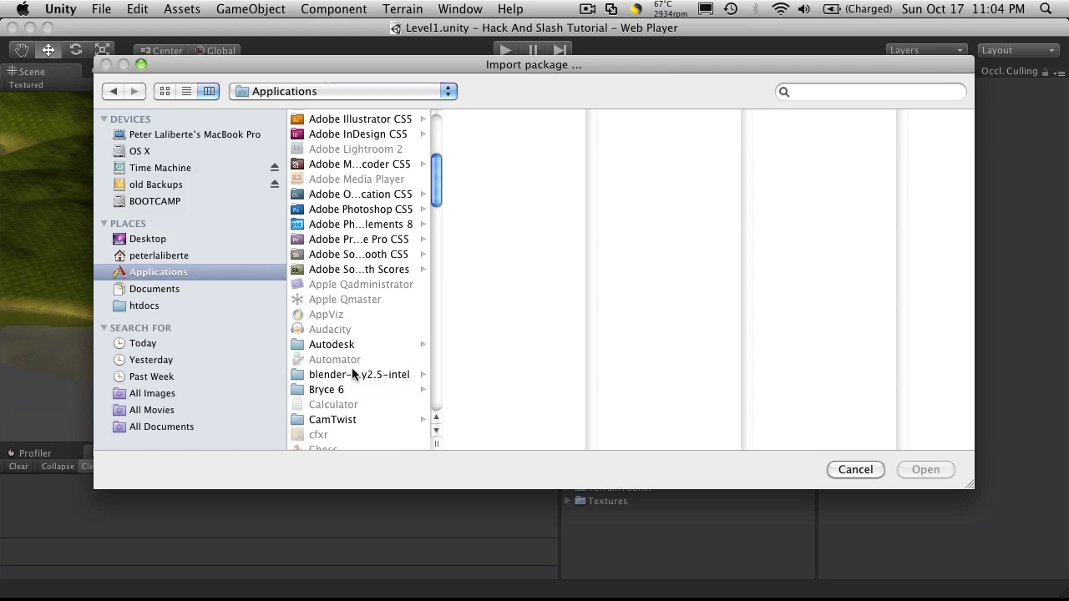
scroll(347, 368, "down", 15)
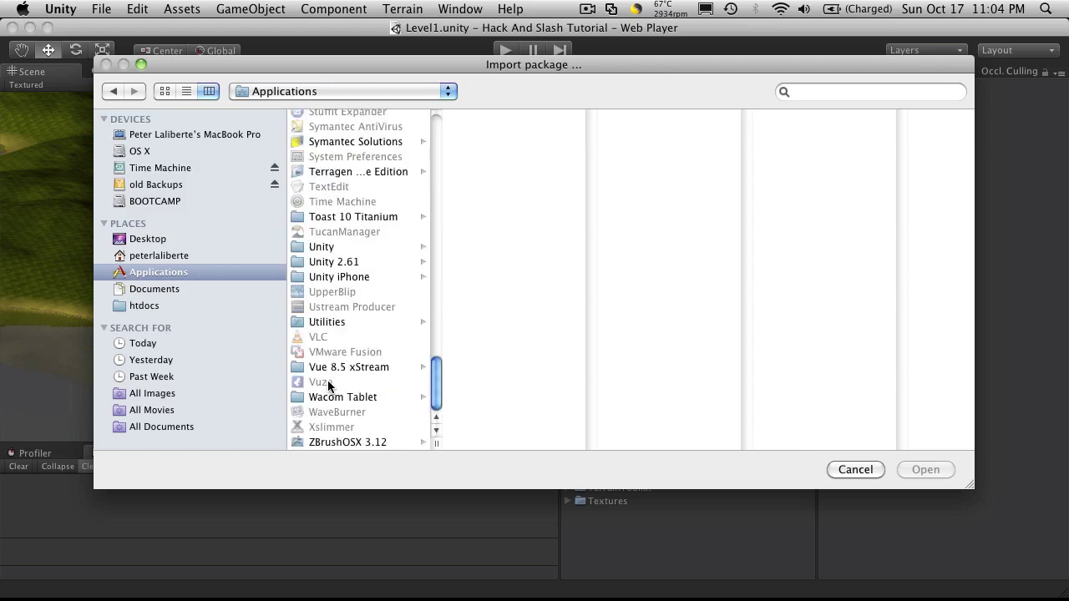
left_click(334, 247)
left_click(518, 162)
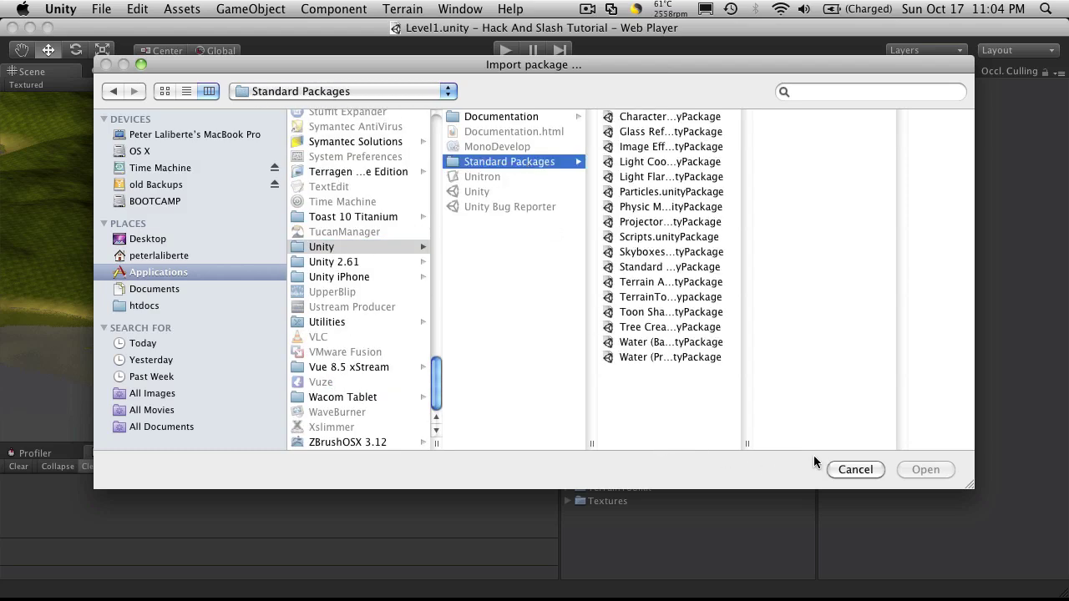
Step: Open Tree Creator.unityPackage and import all of its assets
double_click(747, 444)
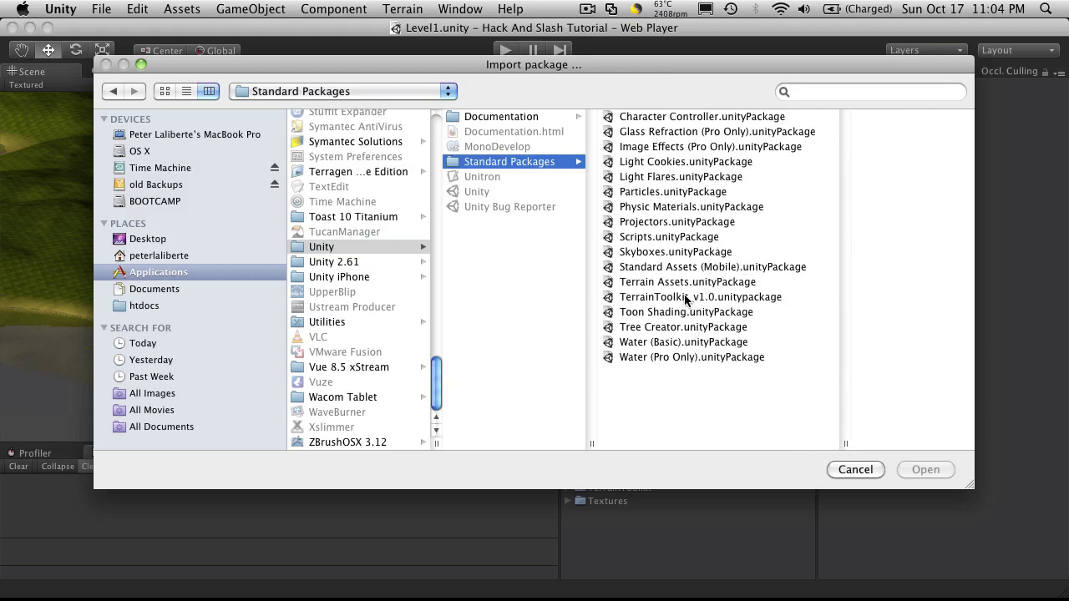
left_click(688, 327)
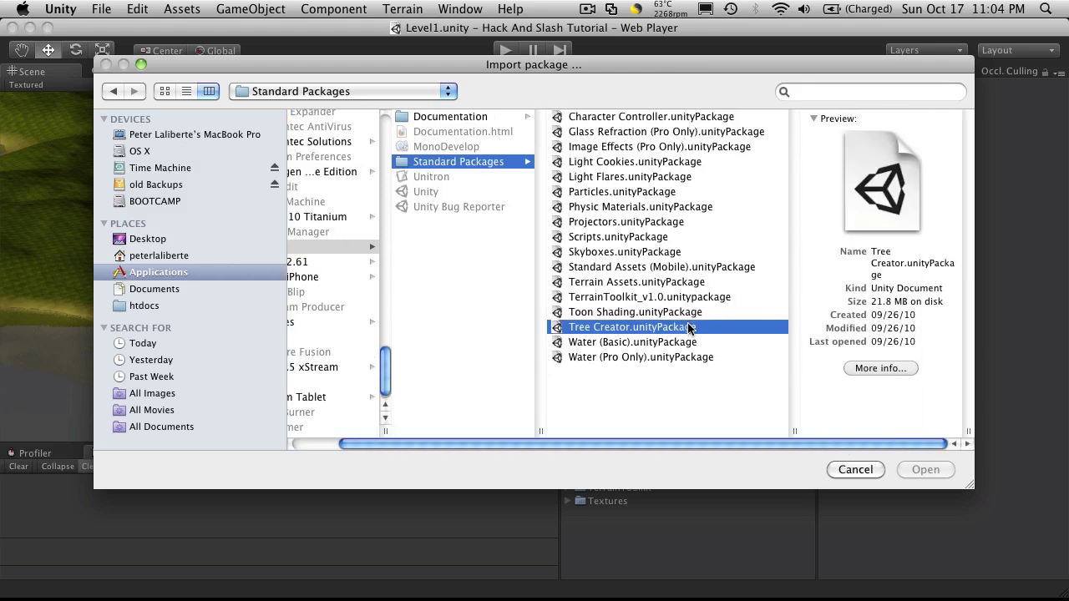
left_click(921, 471)
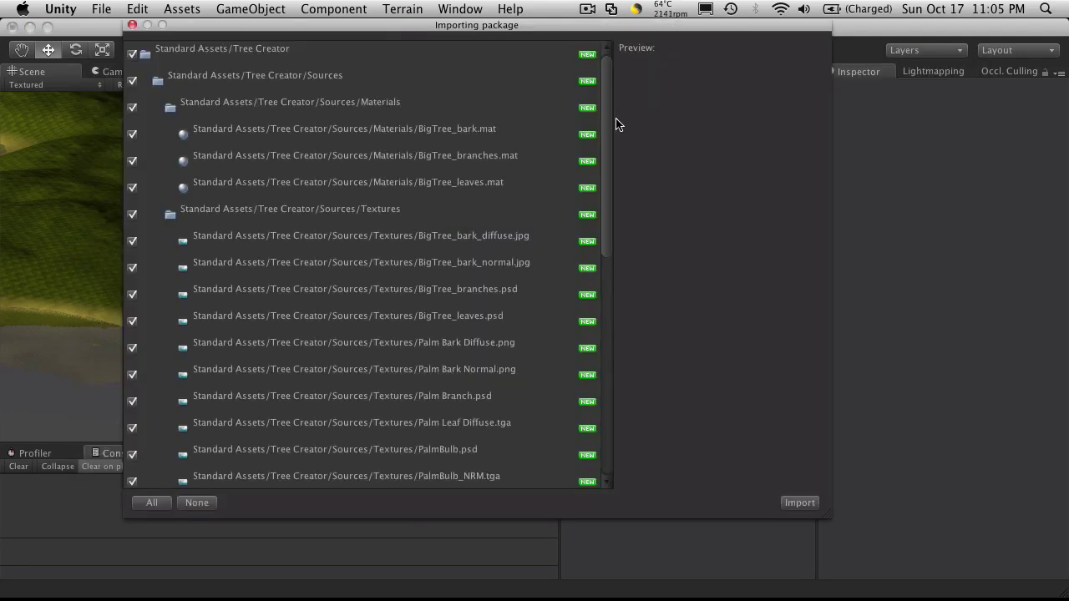
left_click_drag(609, 131, 604, 98)
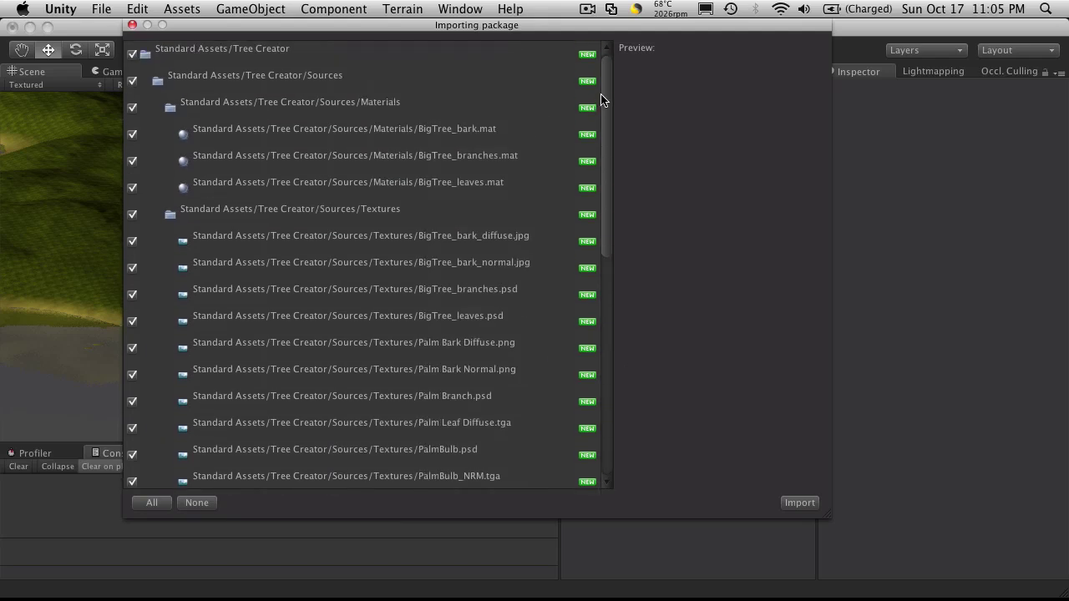
left_click(799, 503)
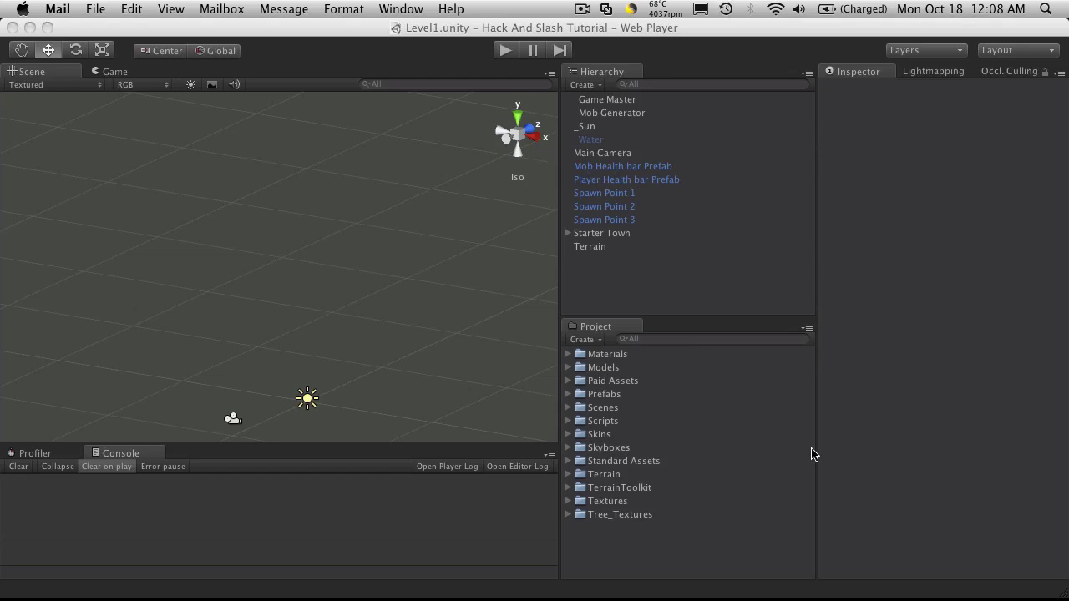
Step: Create a new Tree via GameObject > Create Other > Tree
left_click(368, 144)
left_click(253, 8)
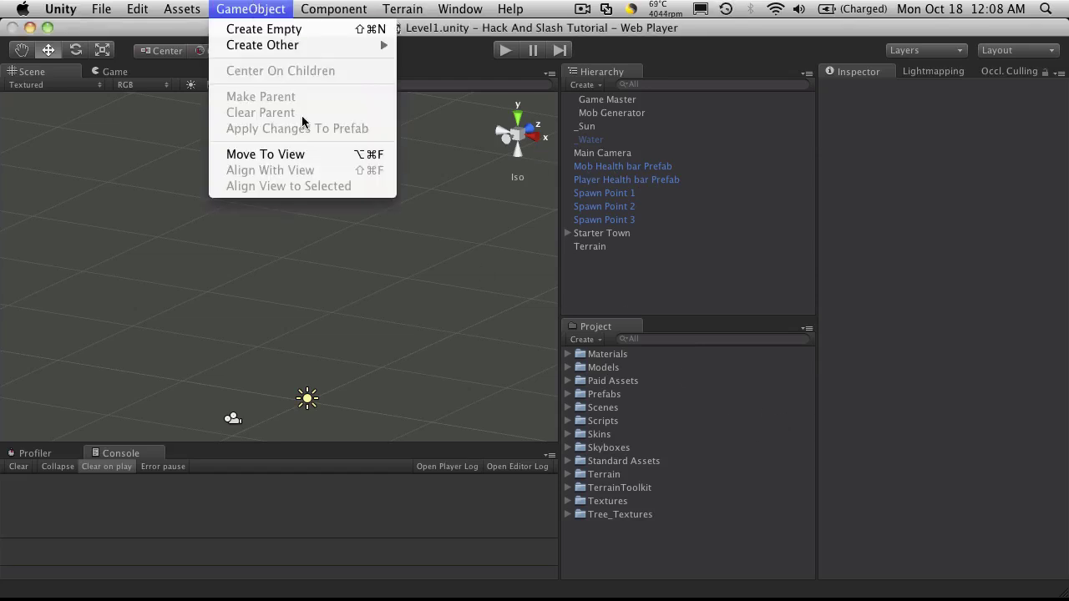
mouse_move(283, 50)
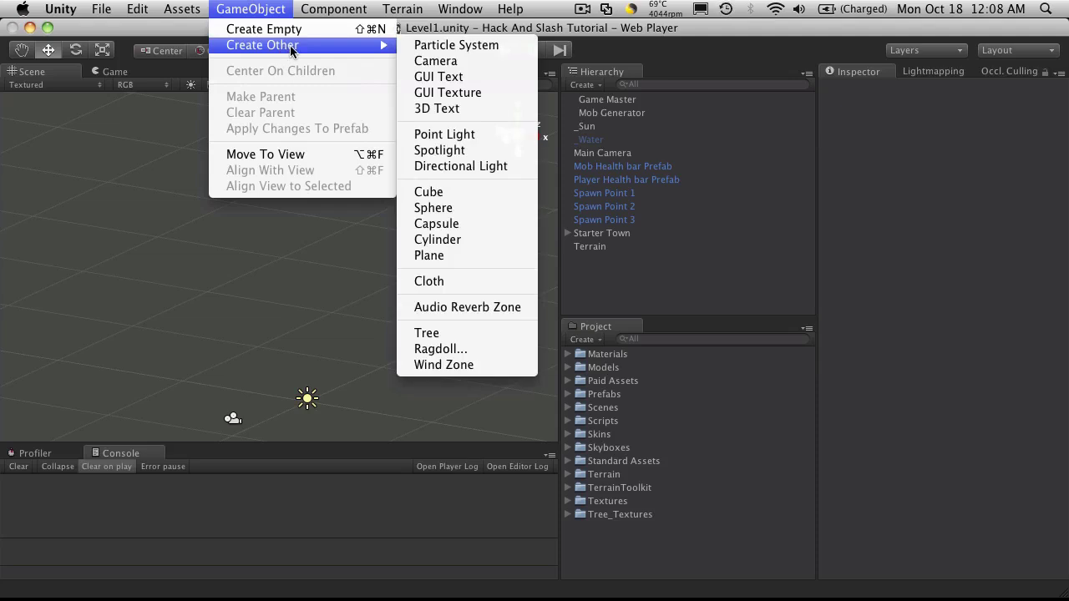
left_click(531, 338)
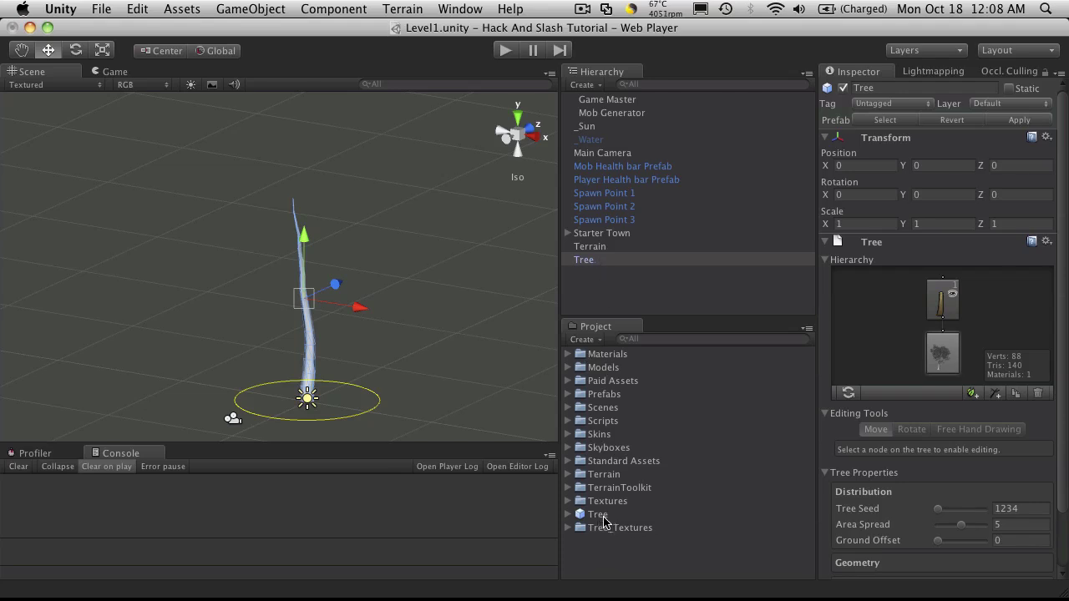
Step: Rename the Tree asset in the Project panel to 'Test Tree'
left_click(605, 516)
left_click(605, 516)
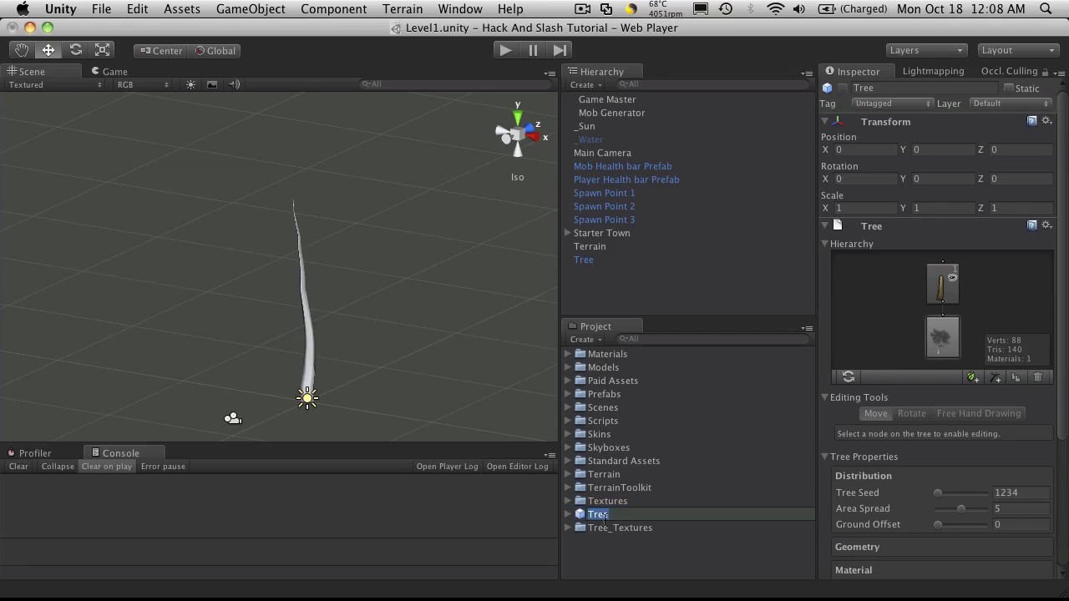
type("Test")
key("Return")
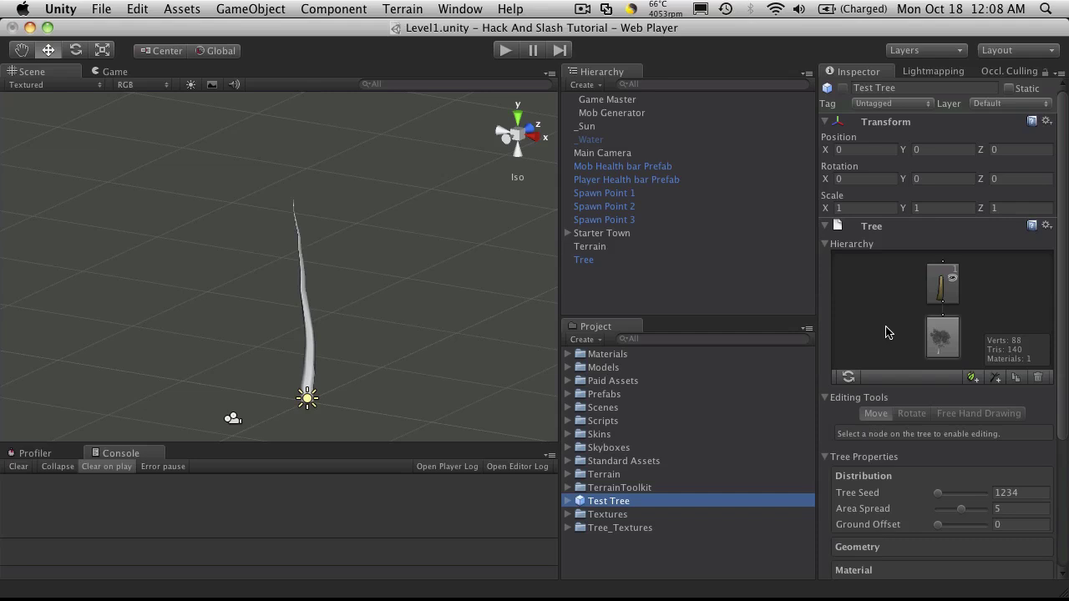
scroll(887, 332, "down", 3)
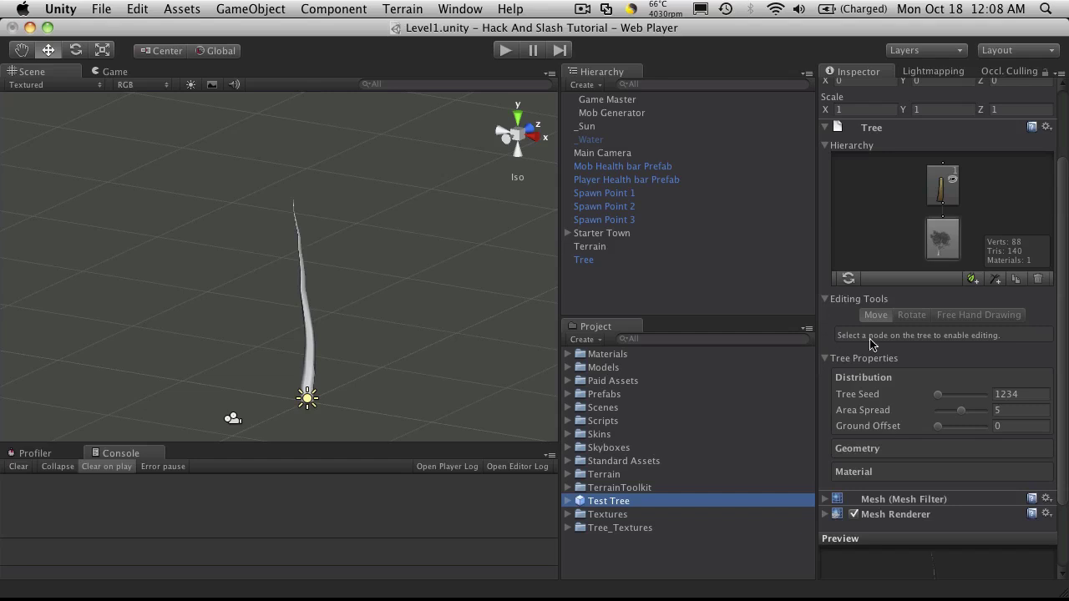
scroll(933, 340, "up", 2)
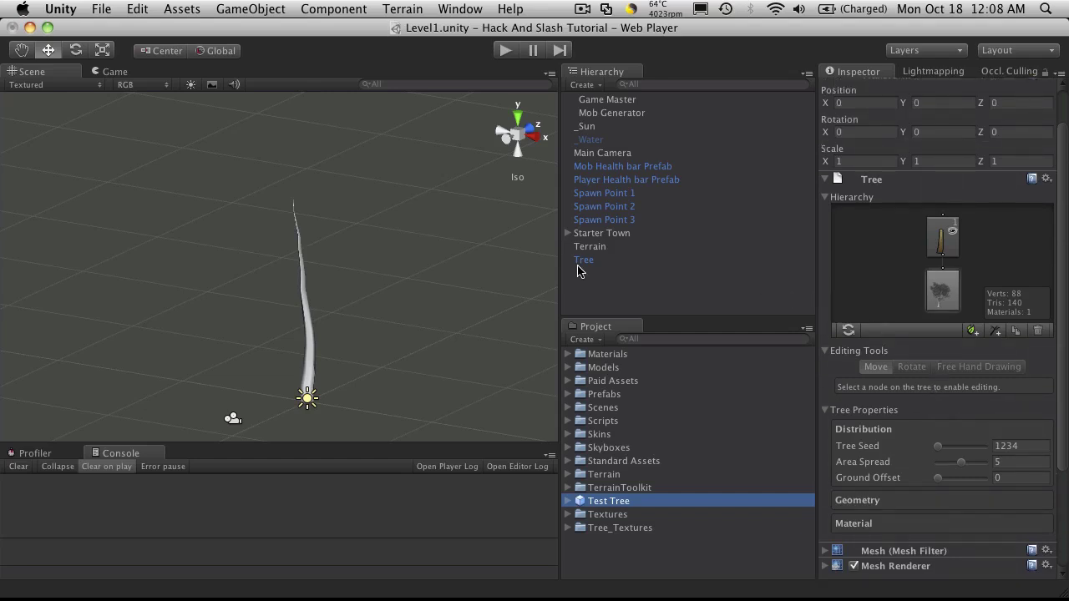
Step: Select the Tree and collapse its Hierarchy, editing tools and Tree properties foldouts
left_click(585, 260)
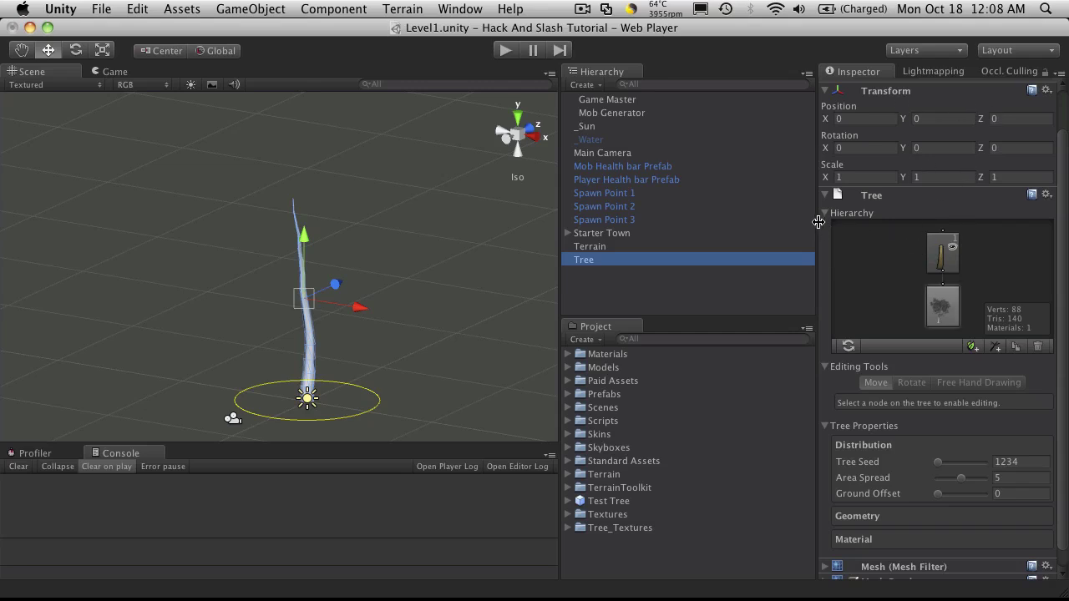
left_click(825, 214)
left_click(826, 274)
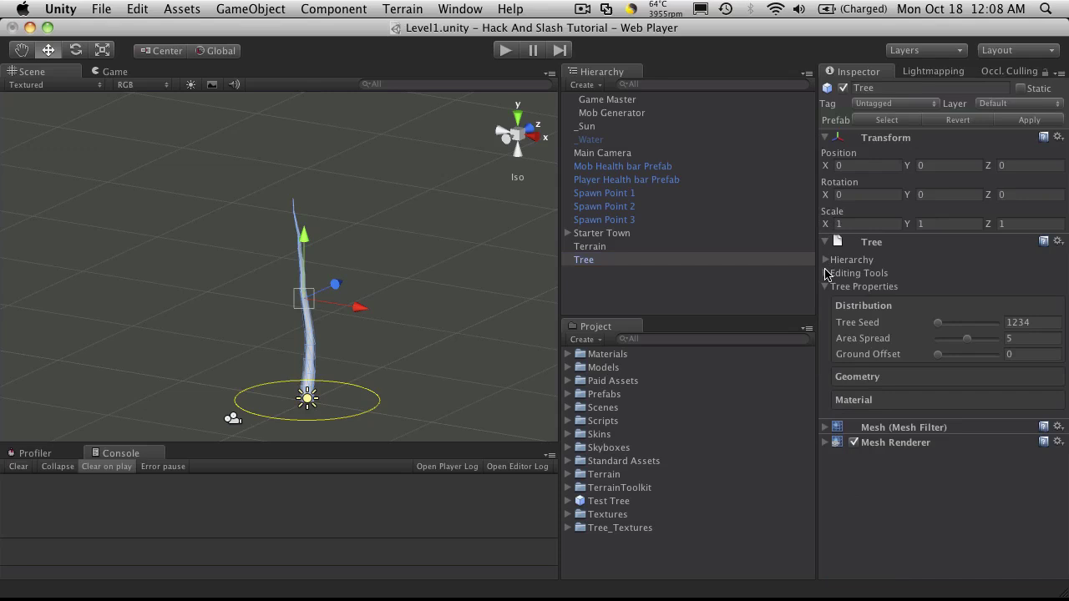
left_click(826, 287)
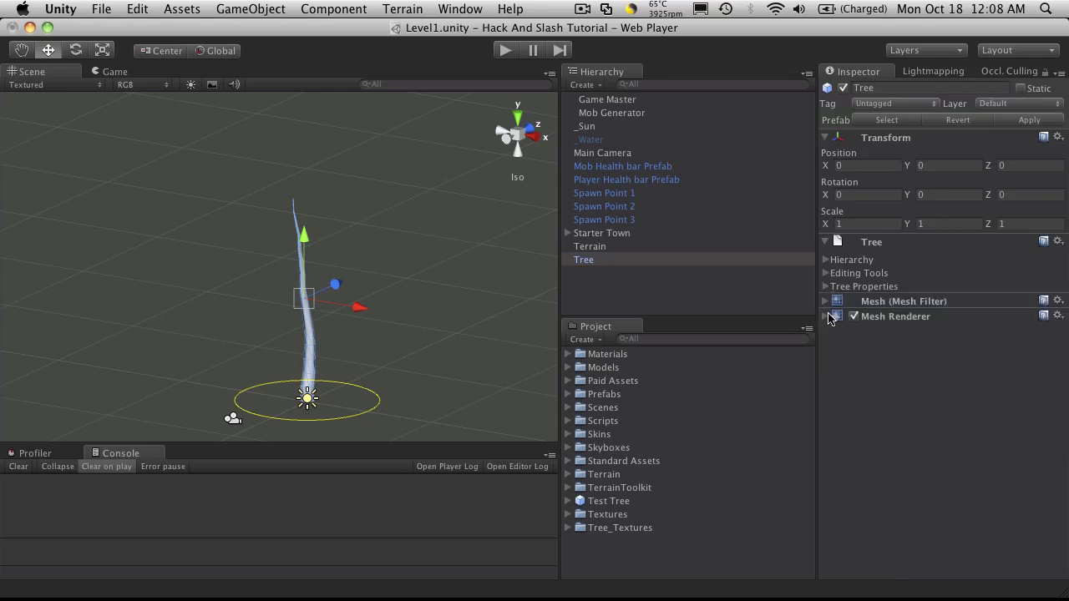
Step: Confirm Mesh Renderer uses Optimized Bark Material, fold it up, and re-expand the Hierarchy
left_click(825, 318)
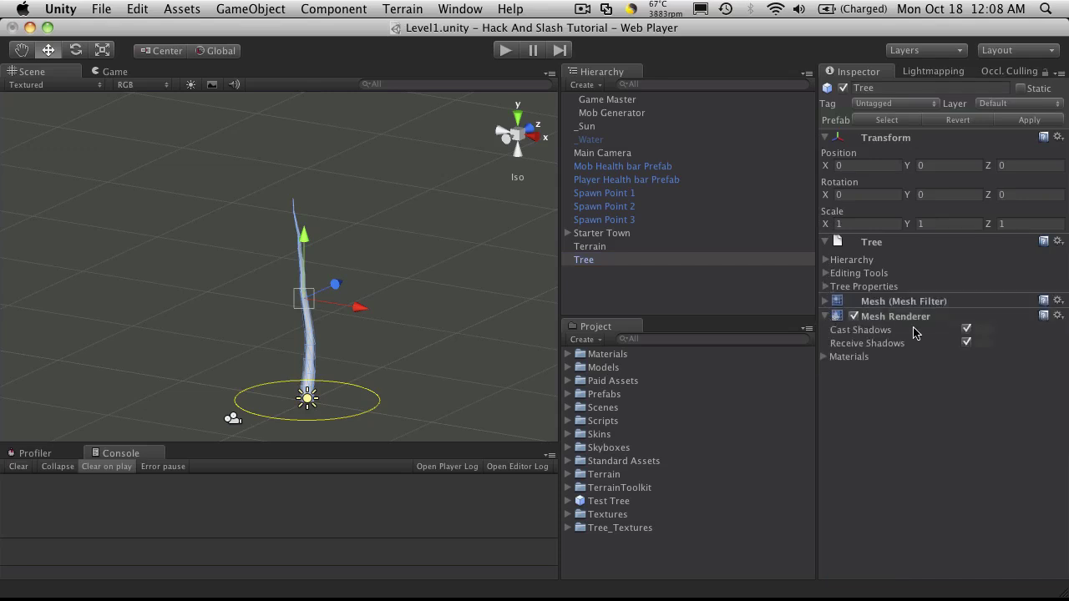
left_click(825, 357)
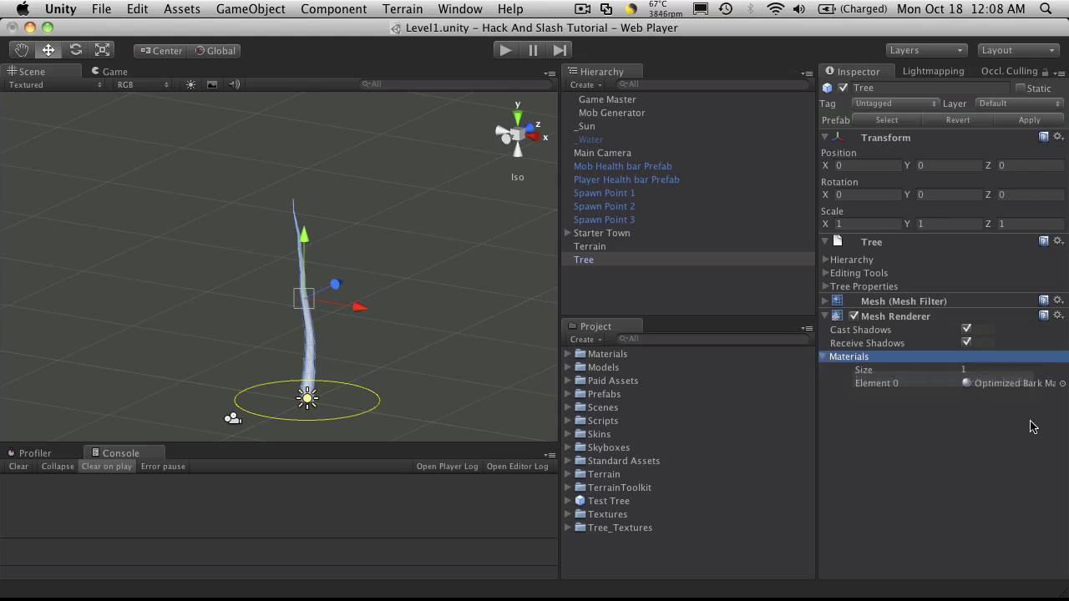
left_click(823, 357)
left_click(825, 315)
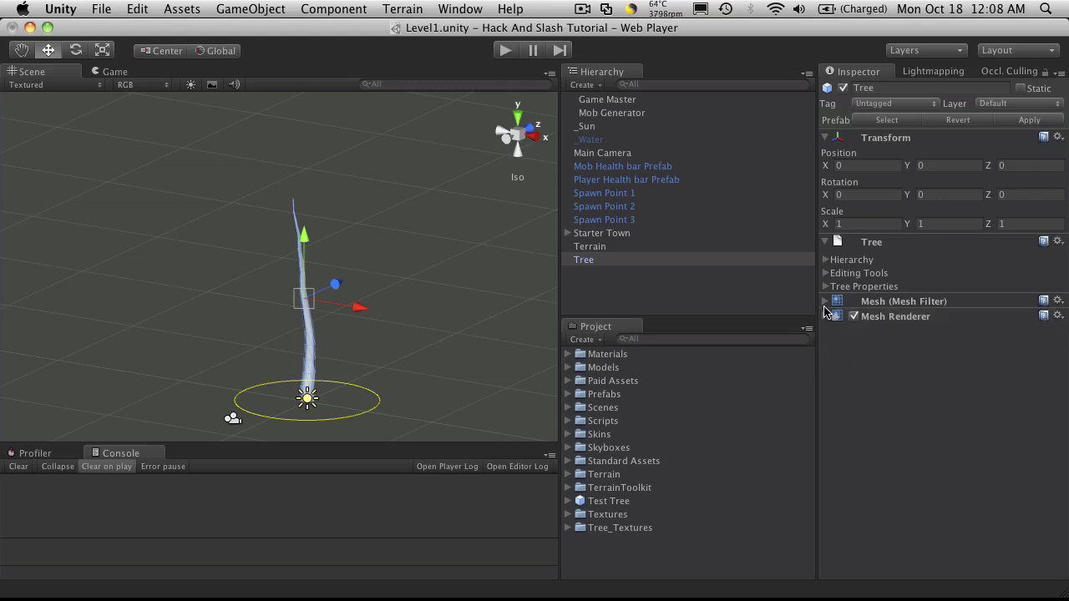
left_click(825, 303)
left_click(825, 303)
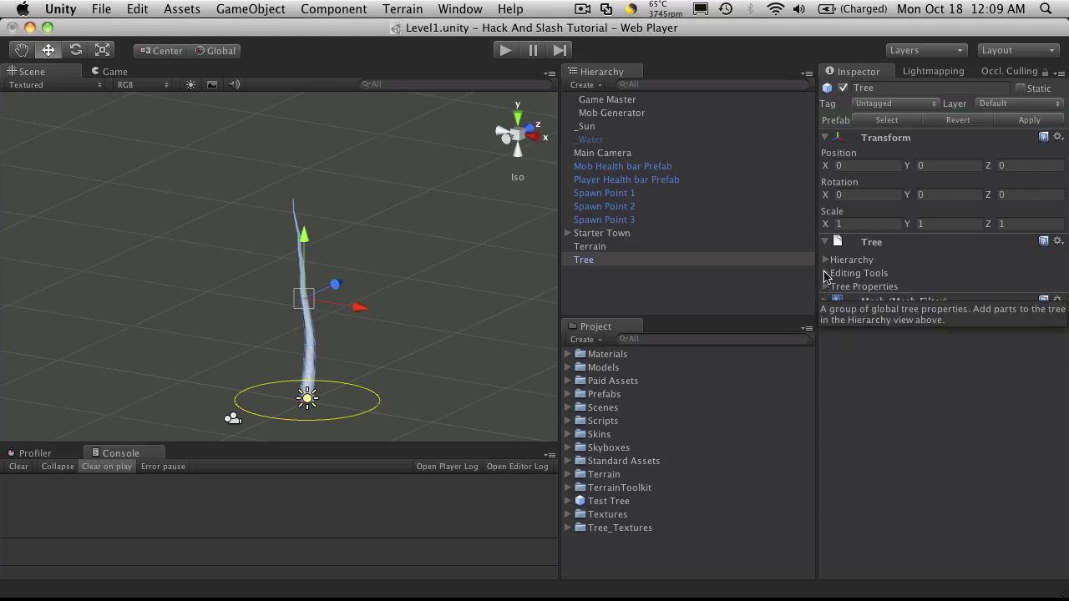
left_click(825, 260)
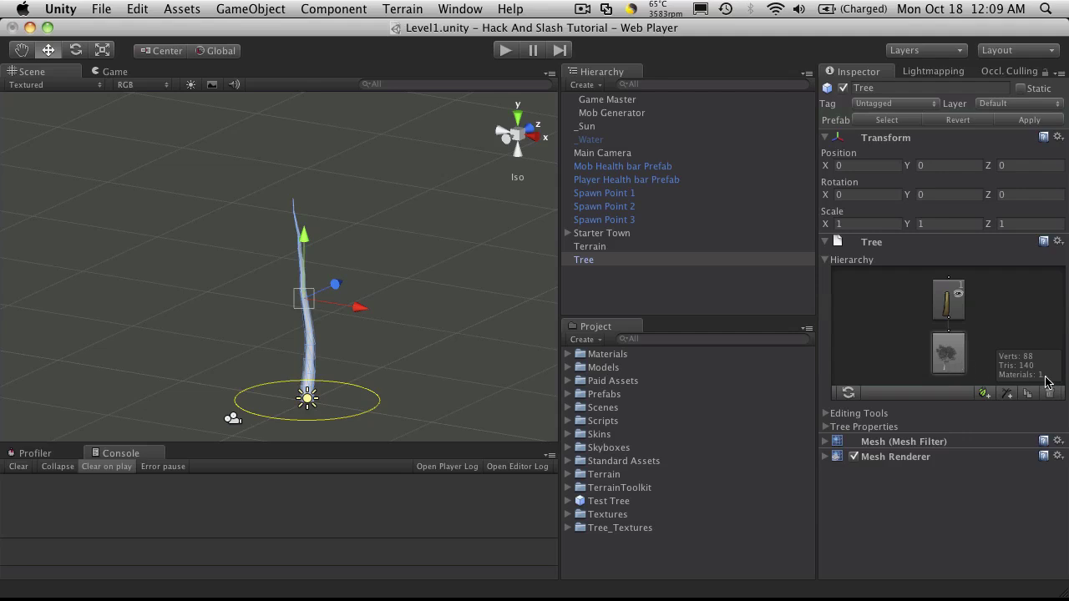
Step: Select the trunk branch group and toggle its mesh visibility, leaving it shown
left_click(948, 305)
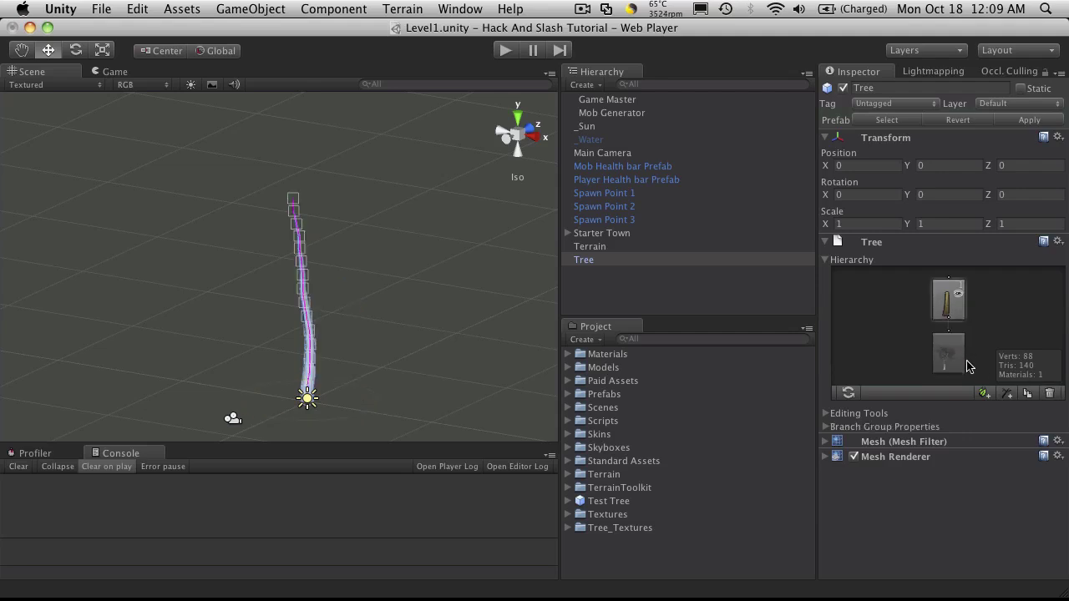
left_click(958, 363)
left_click(950, 310)
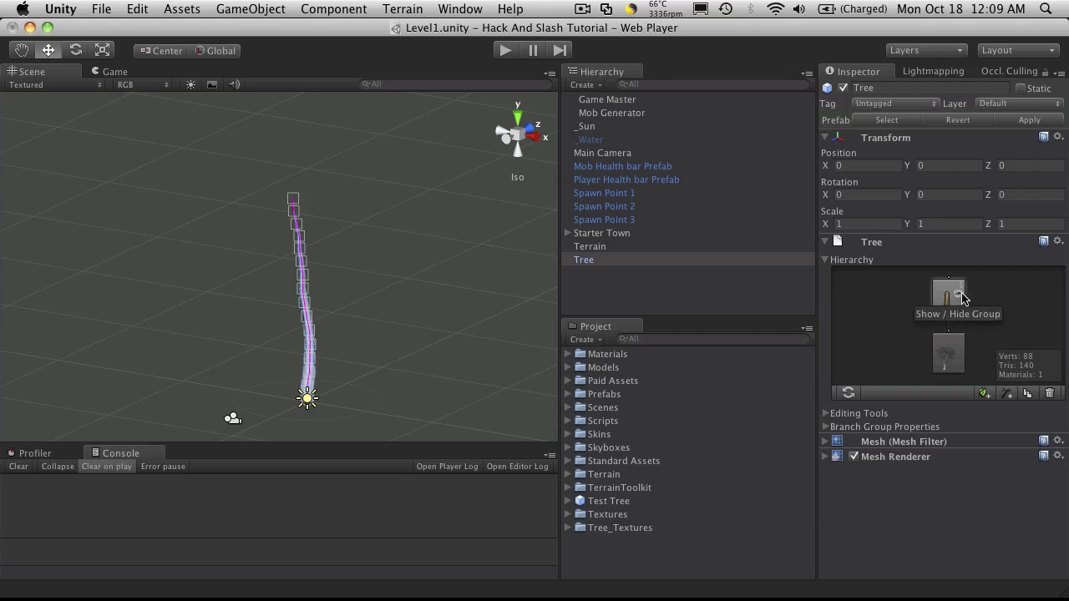
left_click(960, 298)
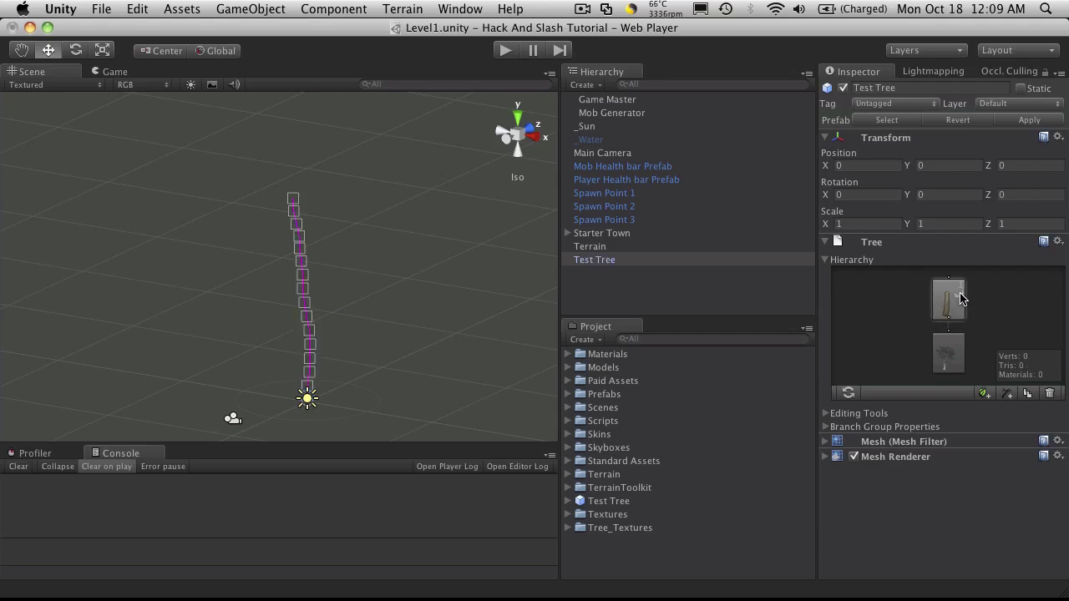
left_click(960, 298)
left_click(960, 298)
left_click(959, 299)
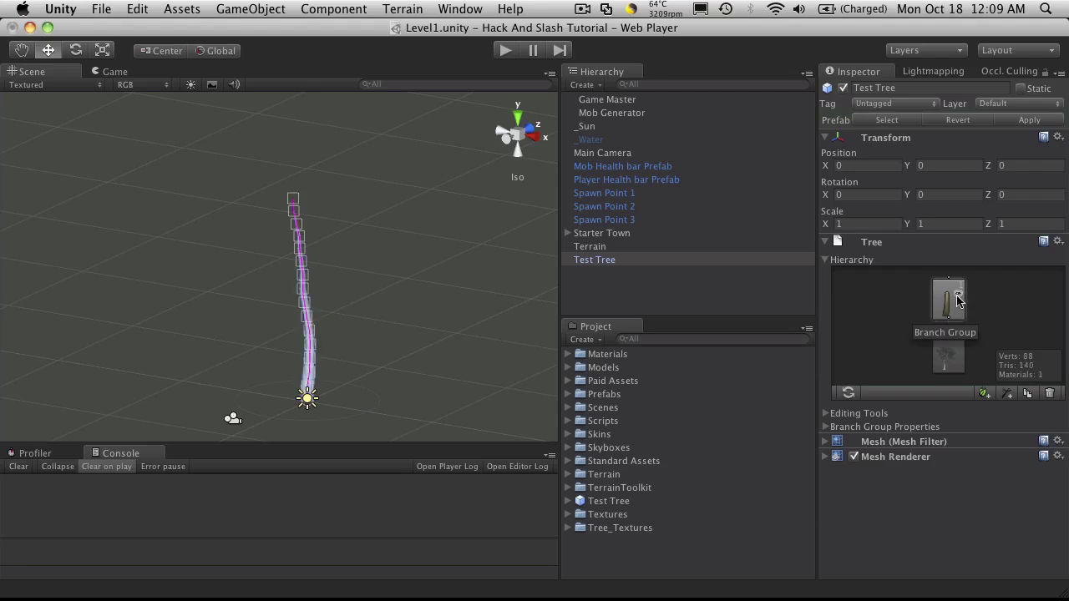
left_click(960, 298)
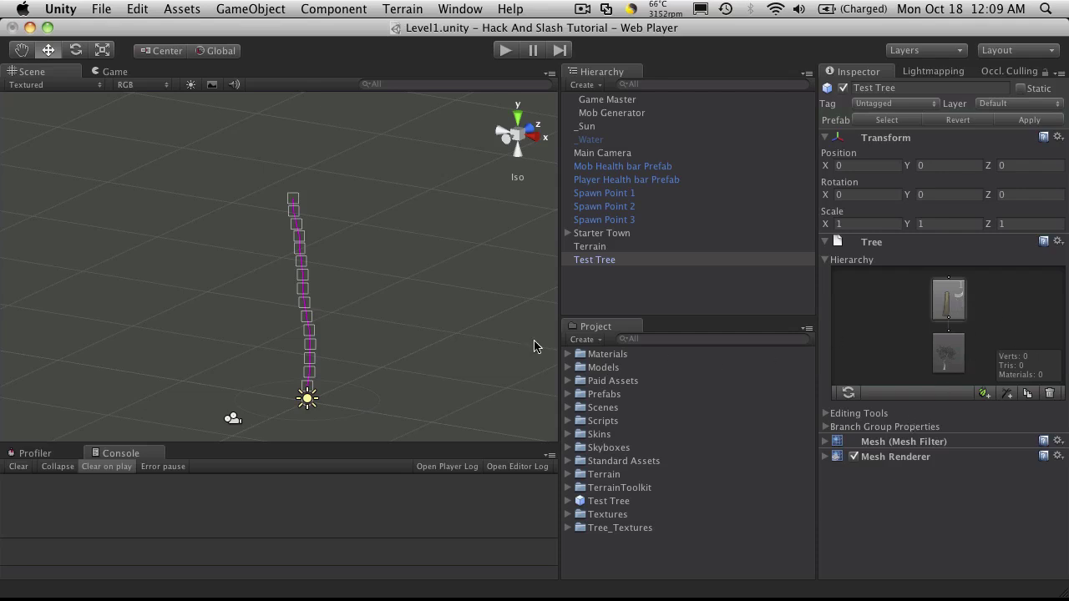
left_click(437, 337)
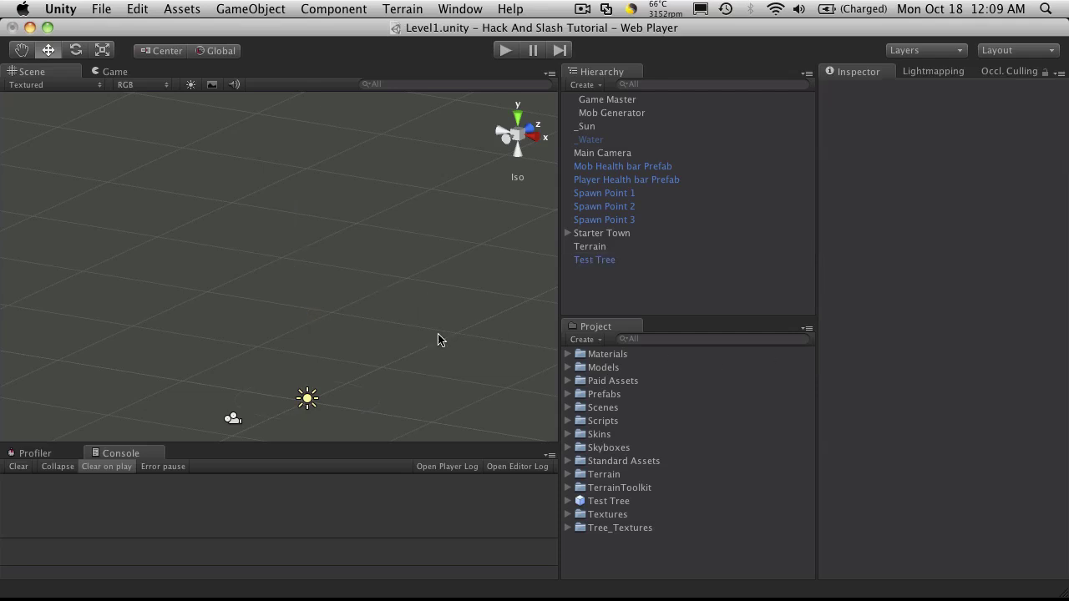
left_click(627, 261)
left_click(958, 297)
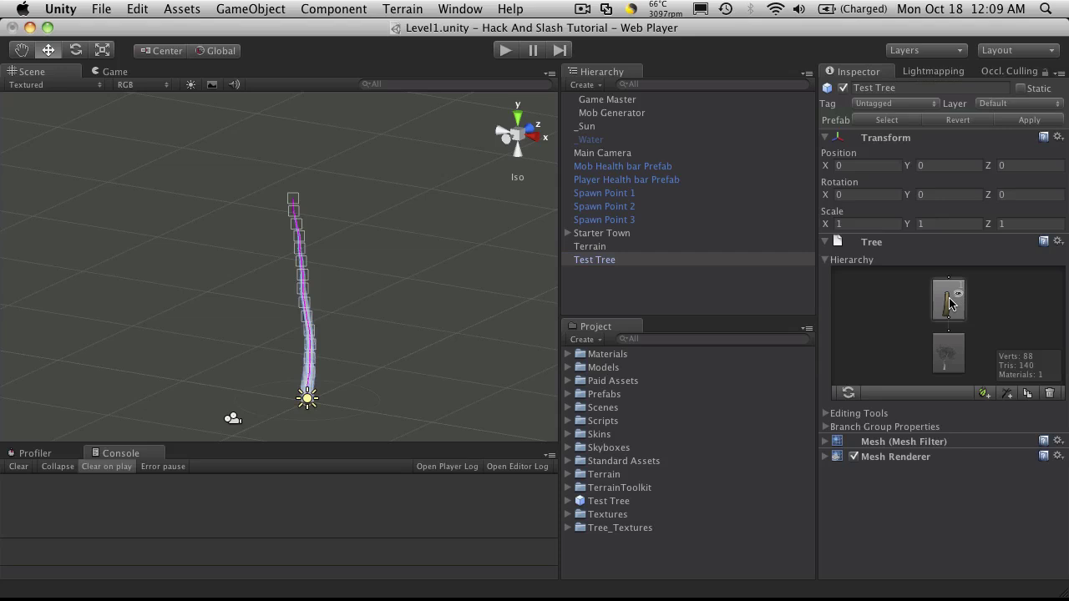
Step: Frame the tree, add a new branch group, and select it
key("f")
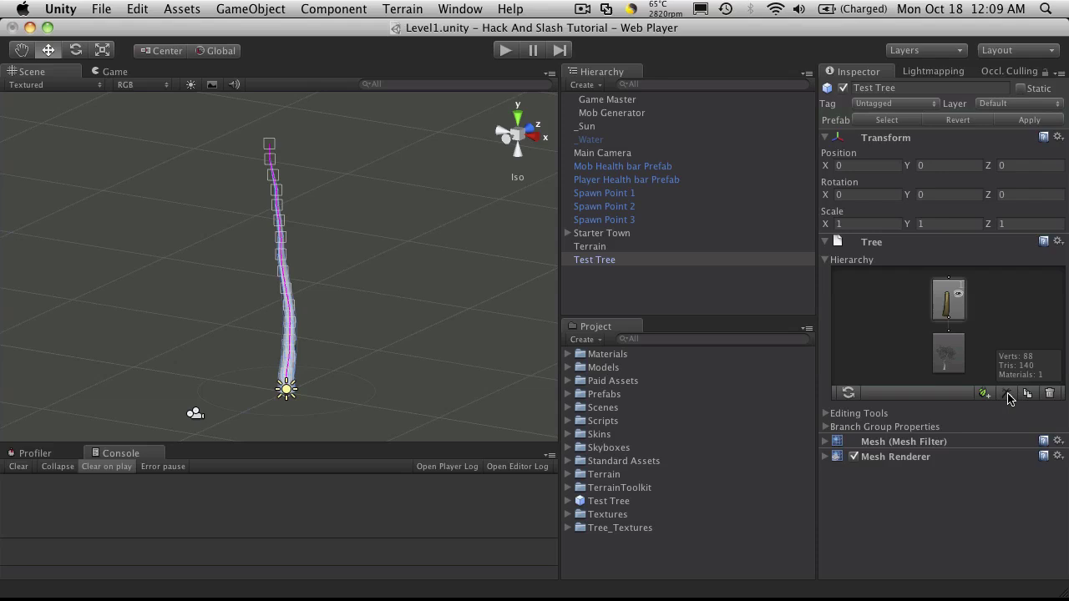
left_click(1008, 396)
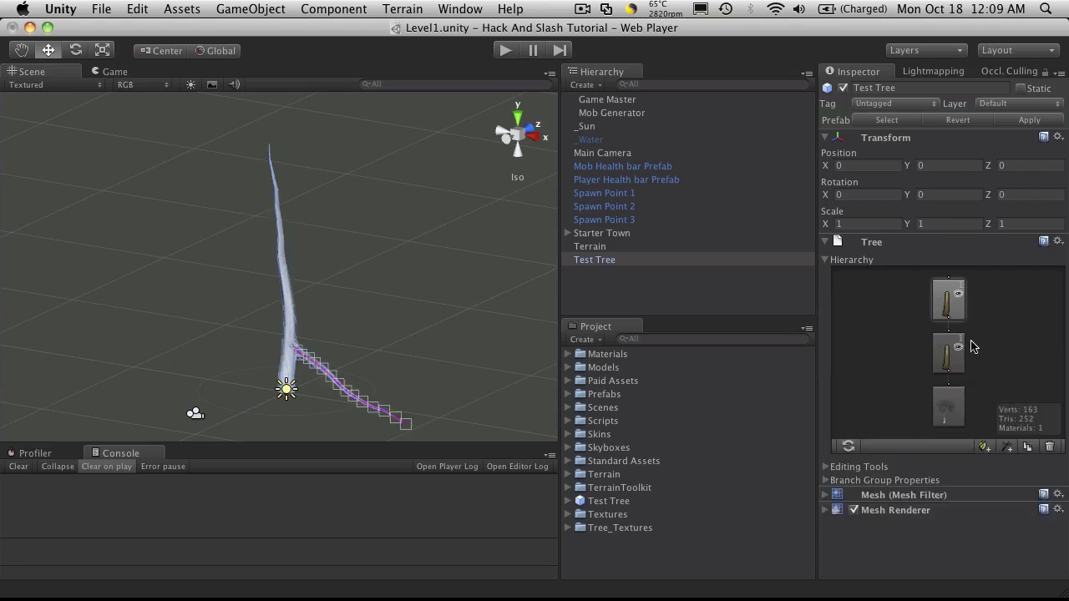
left_click(948, 299)
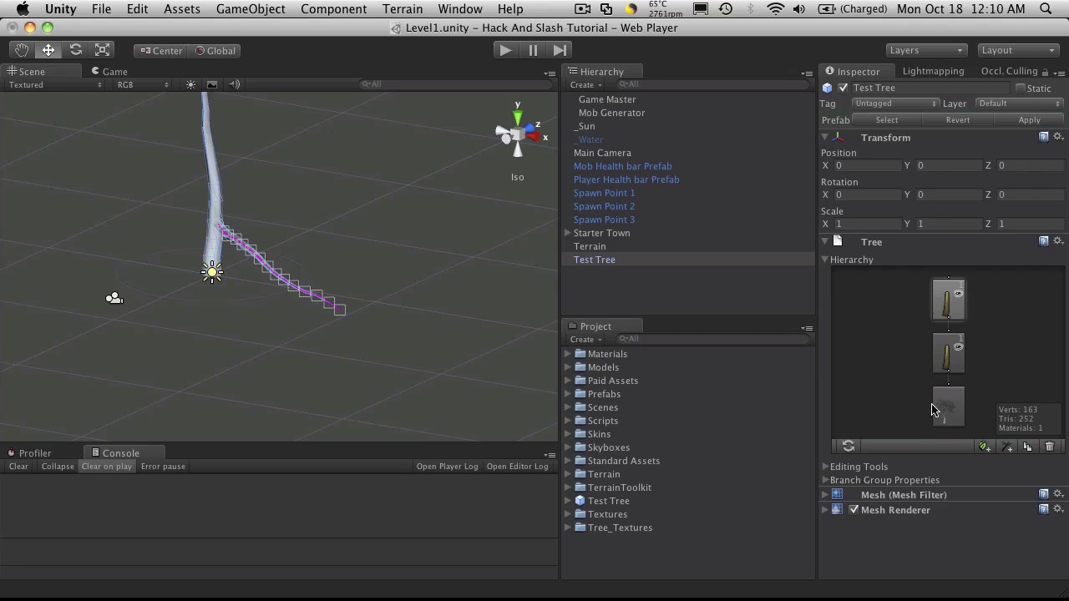
Step: Undo the added branch group and expand the editing tools and tree-wide properties
key("ctrl+z")
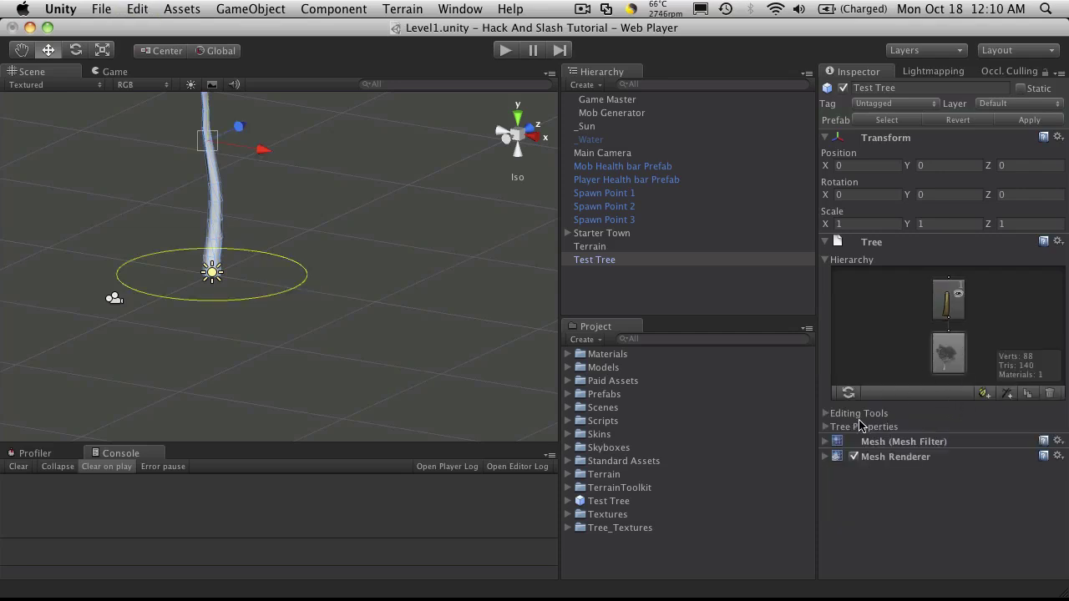
left_click(827, 414)
left_click(826, 474)
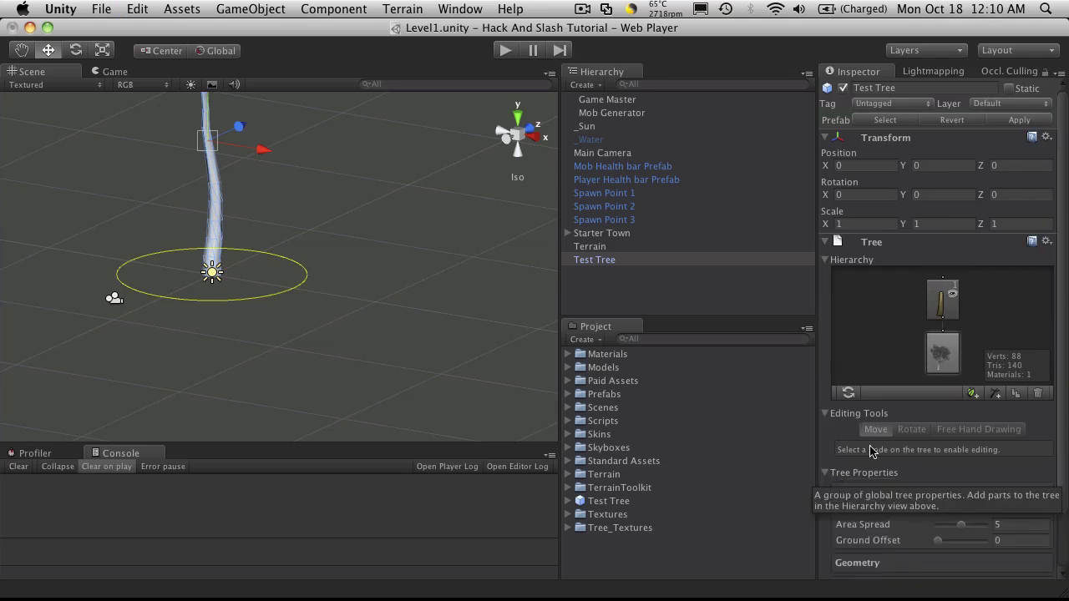
scroll(873, 464, "down", 1)
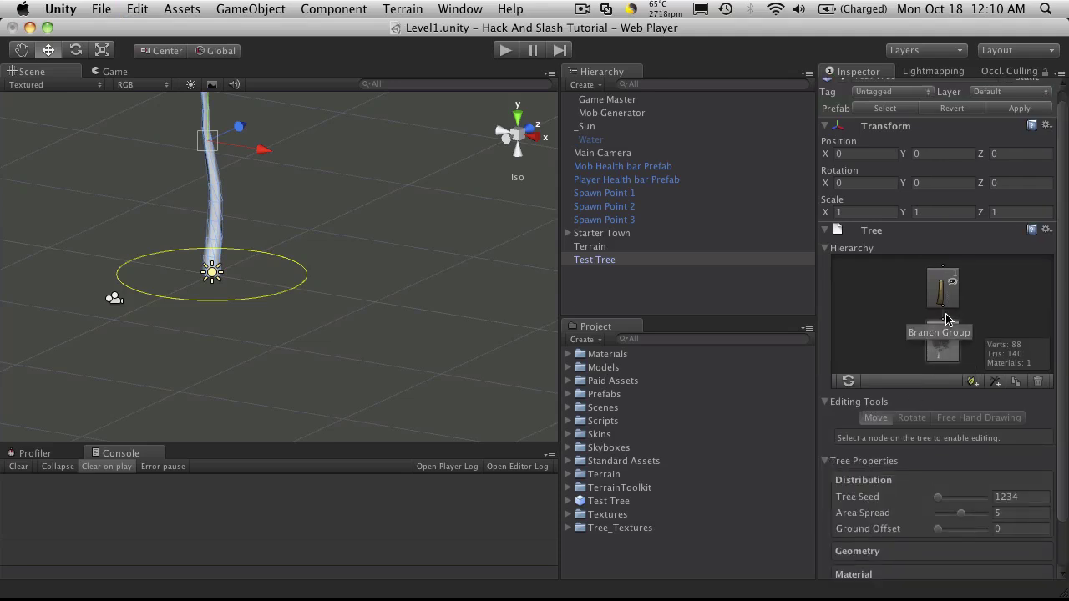
left_click(873, 473)
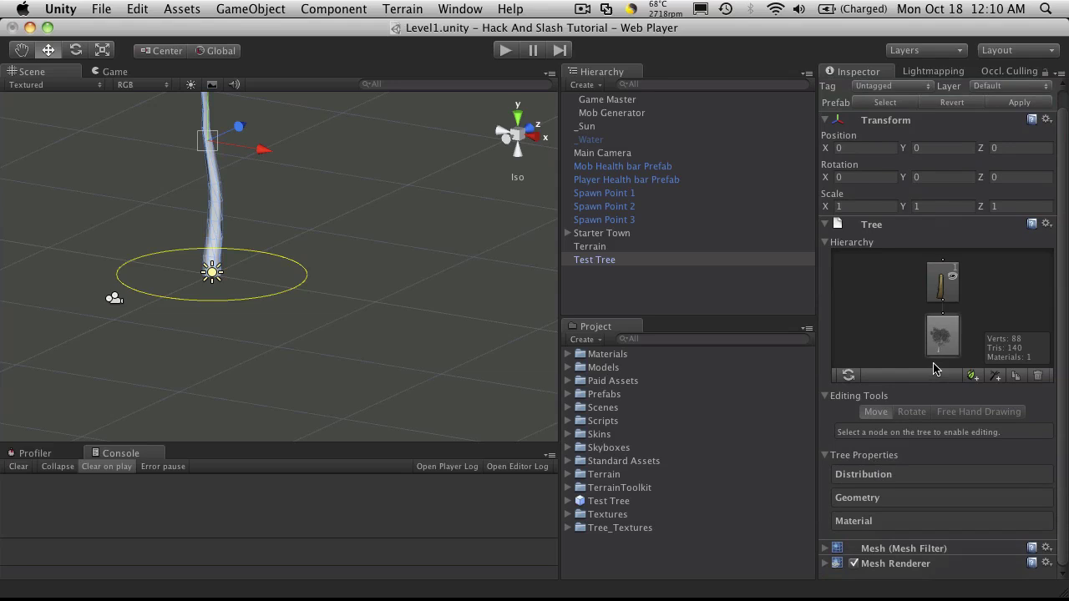
Step: Select the trunk branch group and expand its Distribution settings
left_click(942, 276)
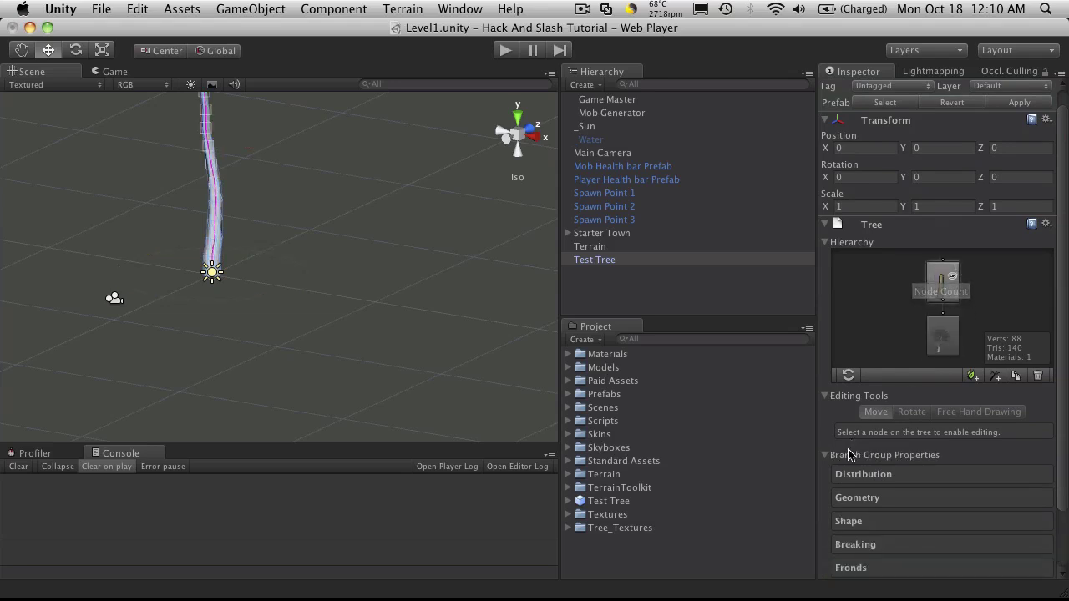
left_click(873, 473)
scroll(940, 468, "down", 3)
scroll(937, 436, "down", 1)
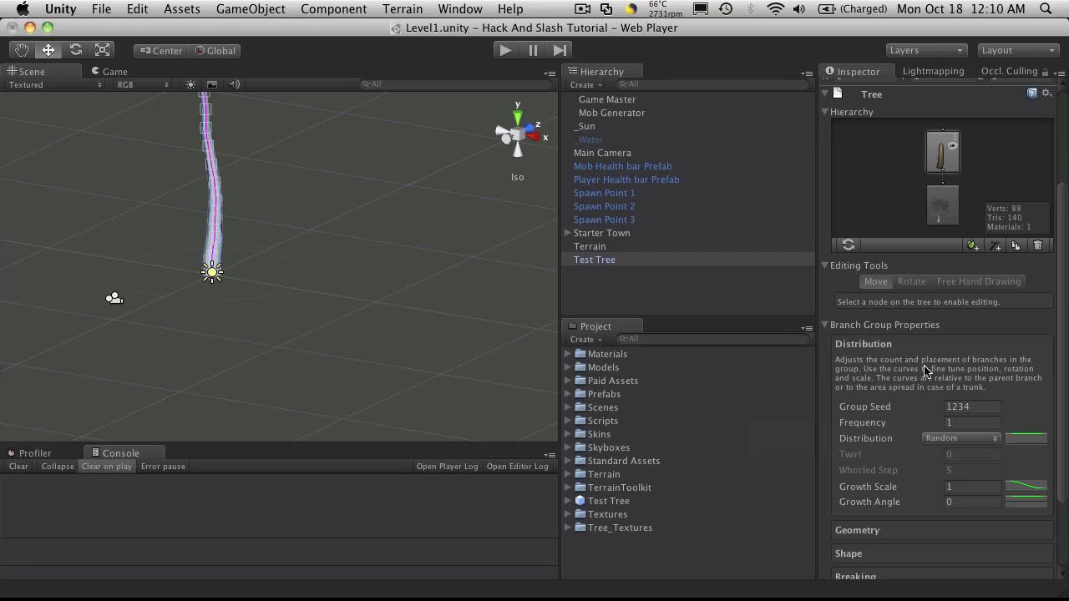
Step: Set the trunk group's Group Seed to 1218 and Frequency to 100, then view the clump
left_click(876, 408)
left_click_drag(876, 409, 907, 413)
left_click(955, 407)
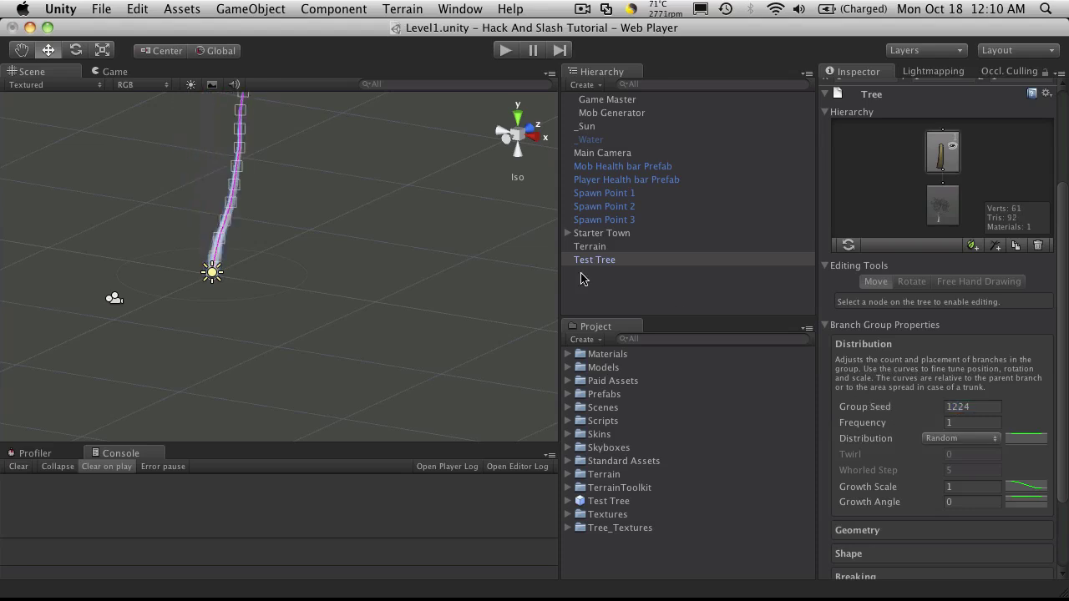
middle_click_drag(269, 241, 368, 352)
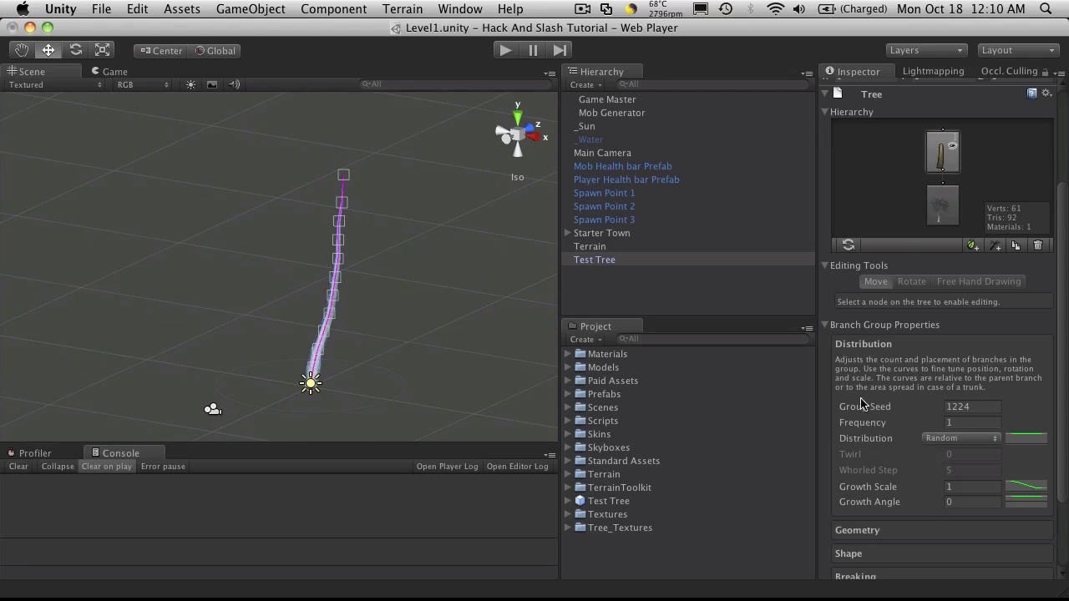
left_click_drag(869, 408, 902, 411)
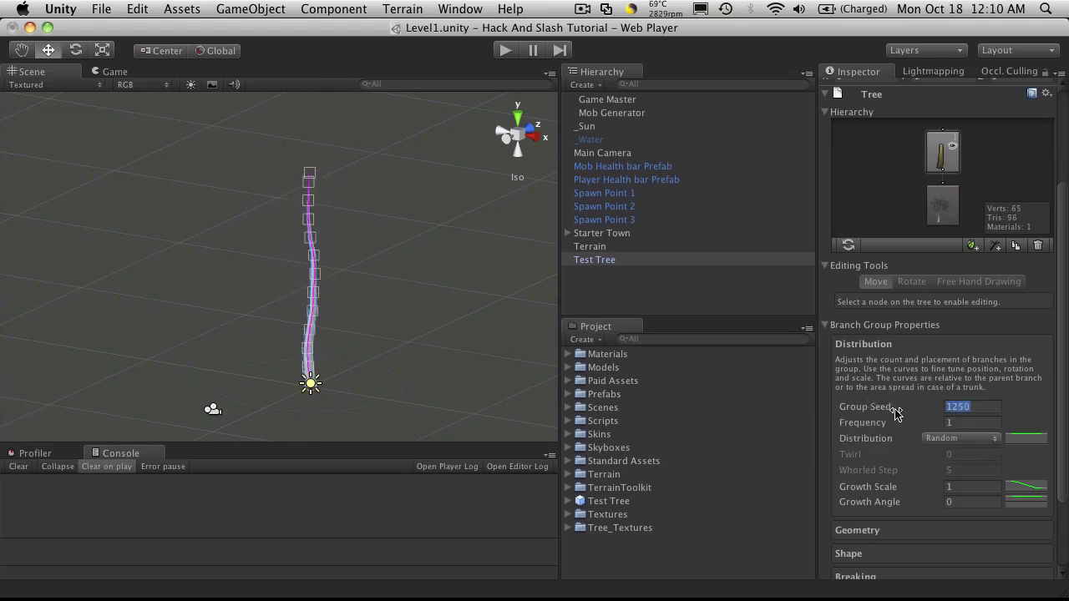
left_click_drag(898, 413, 1003, 443)
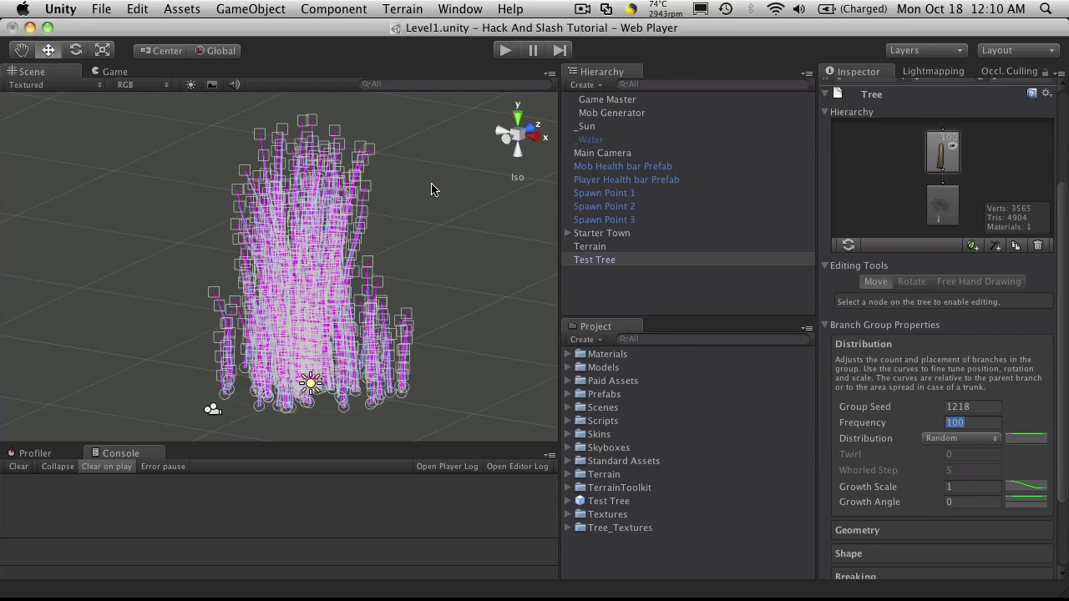
left_click(758, 278)
left_click_drag(203, 231, 353, 150, "alt")
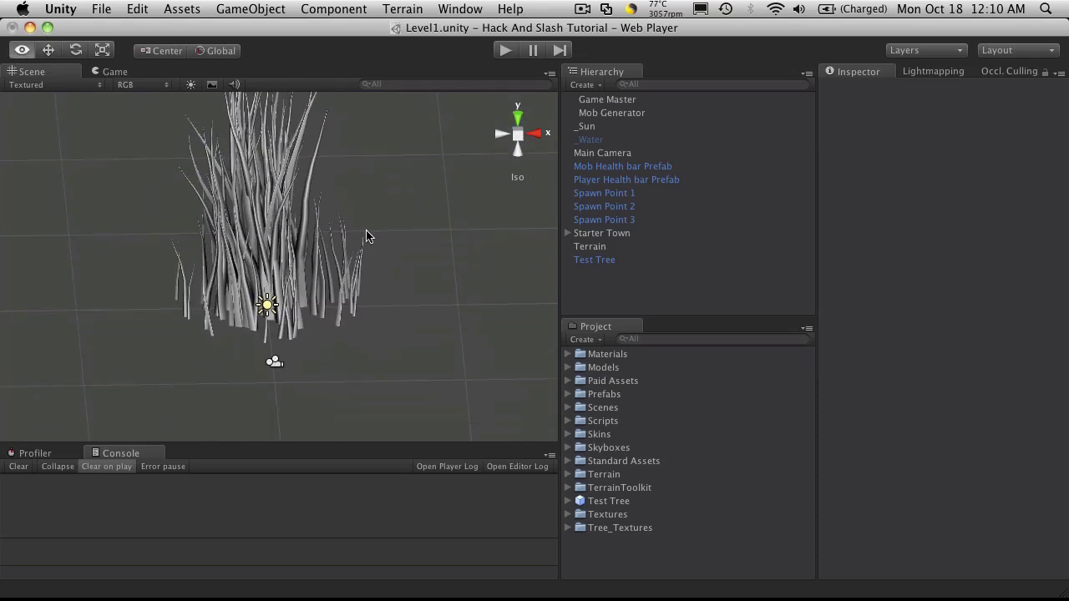
Step: Reselect Test Tree and return the trunk's Distribution Frequency to 1, leaving one stem
left_click_drag(367, 236, 400, 296, "alt")
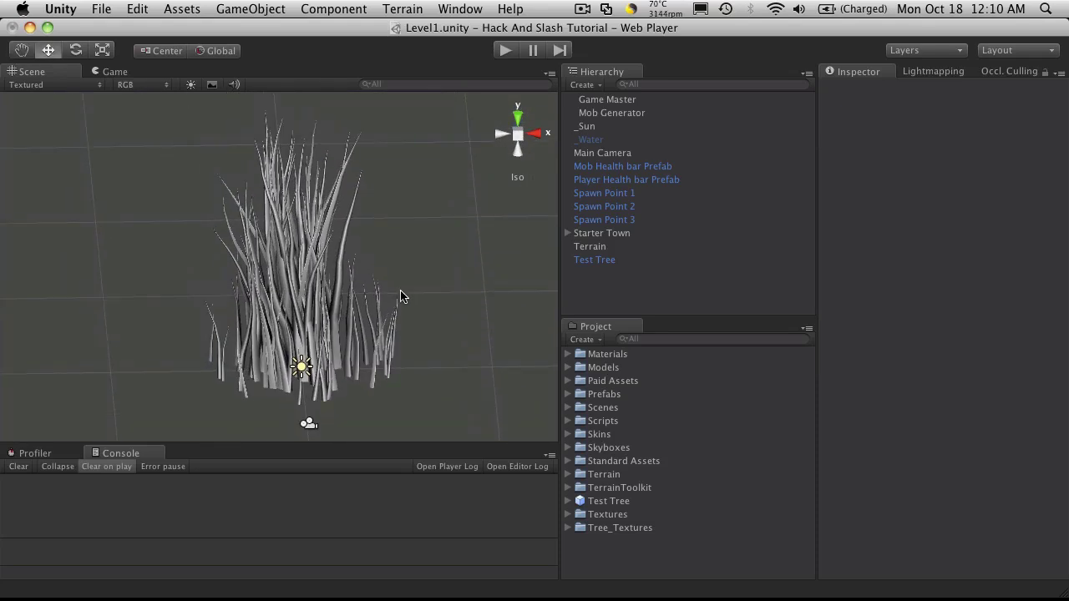
left_click(599, 261)
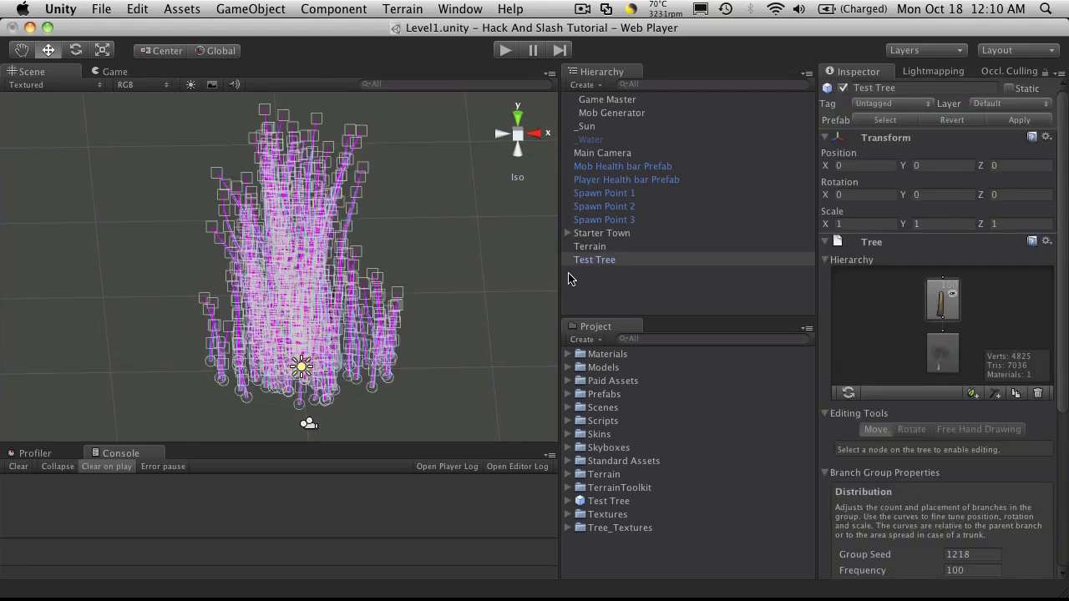
scroll(884, 470, "down", 4)
scroll(884, 470, "down", 3)
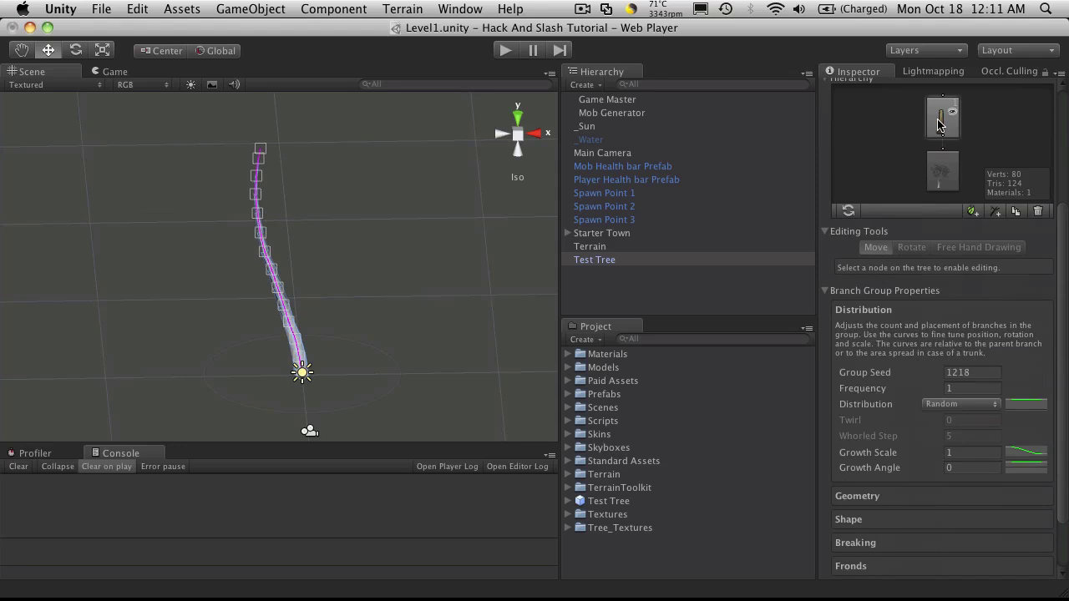
scroll(938, 129, "up", 3)
scroll(935, 516, "down", 1)
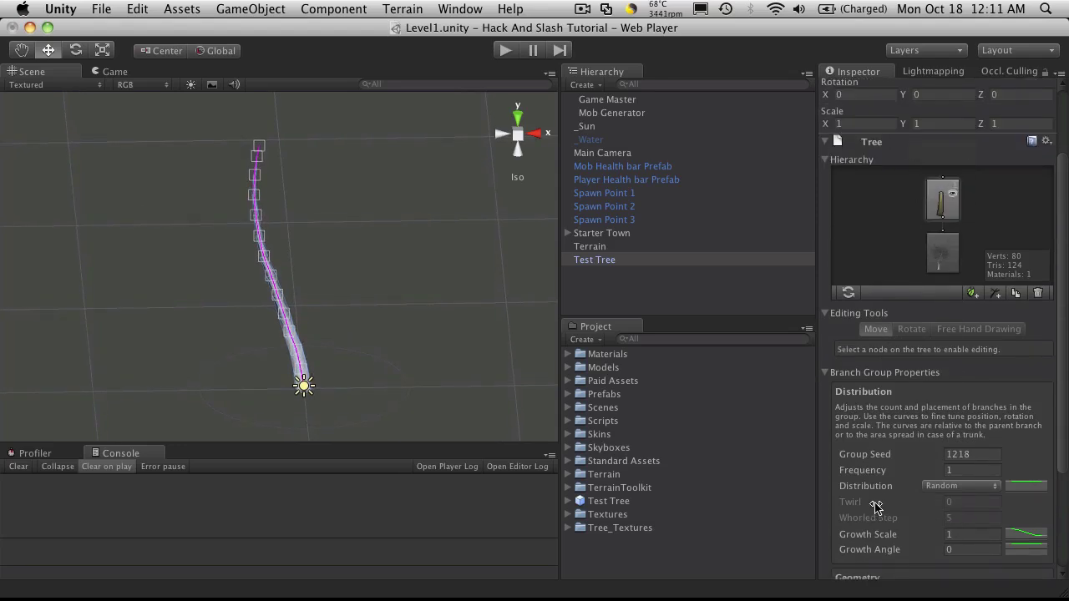
Step: Try Alternate and Opposite distributions, ending on Whorled
left_click(946, 469)
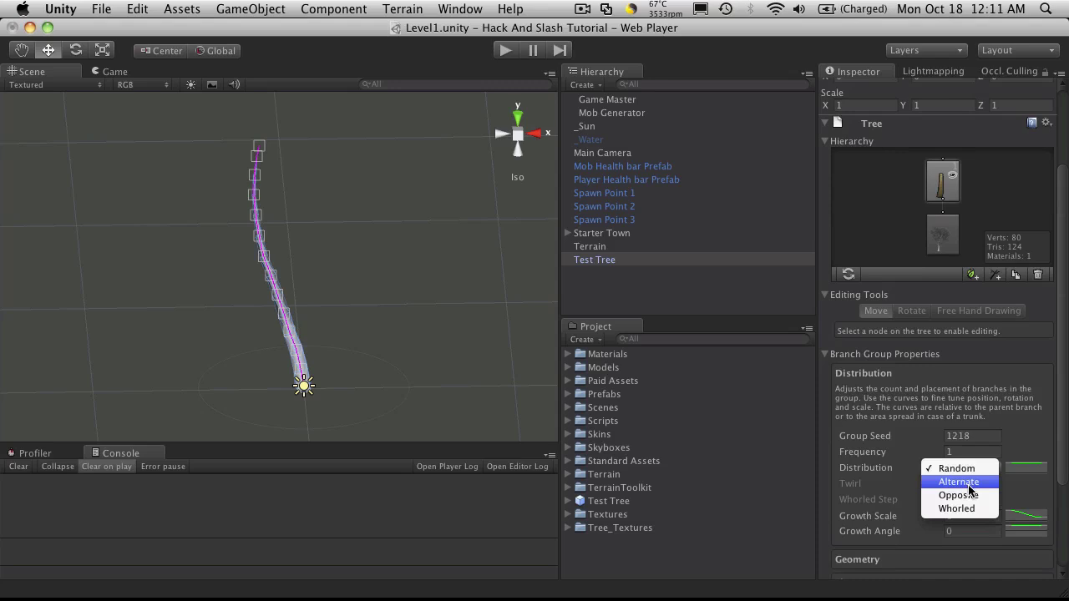
left_click(969, 489)
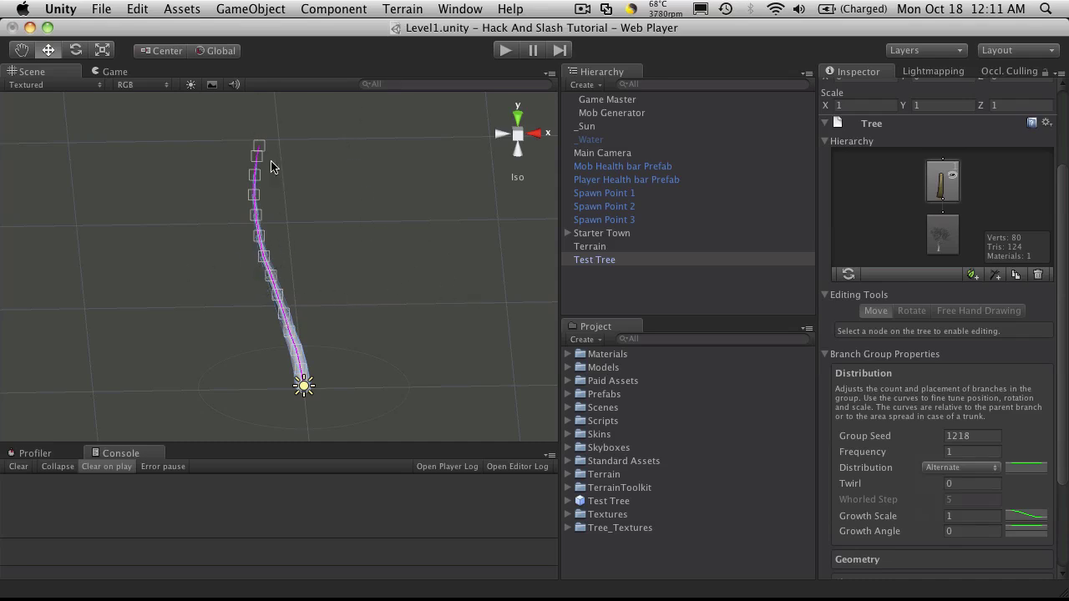
left_click(979, 469)
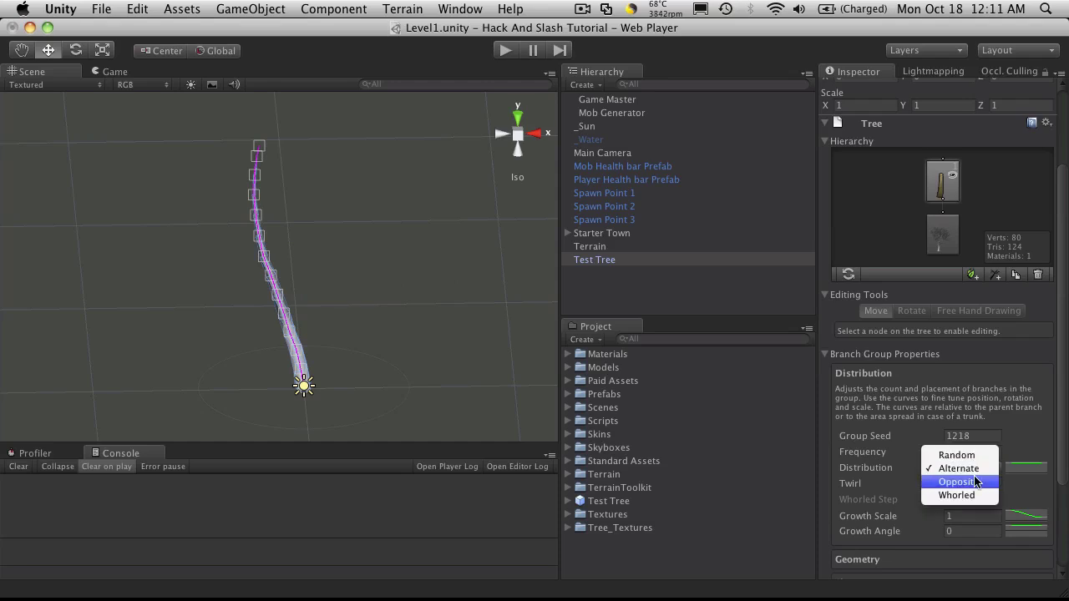
left_click(979, 483)
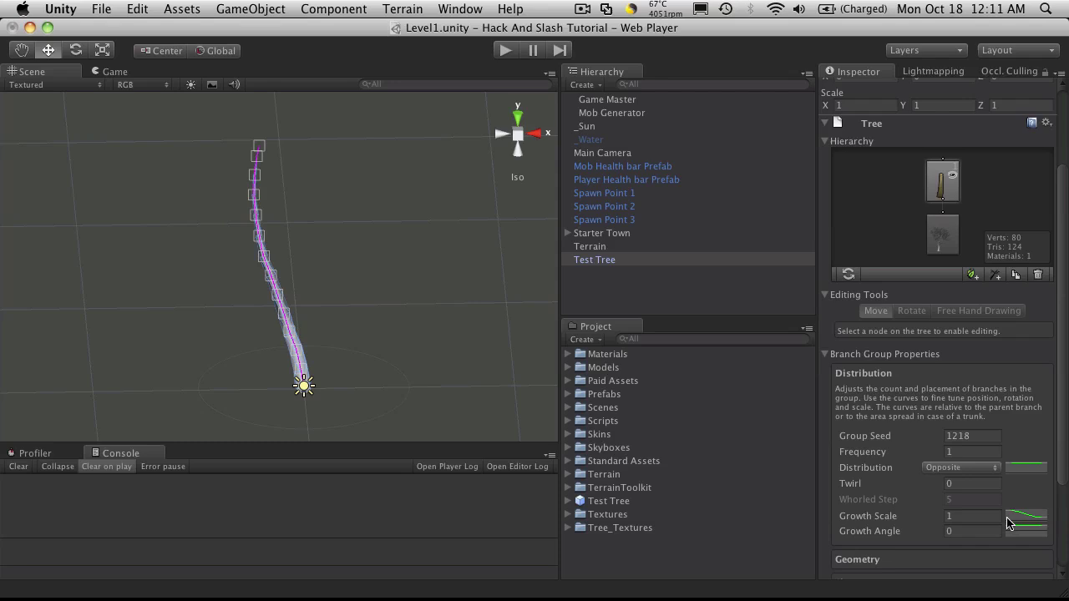
left_click(984, 467)
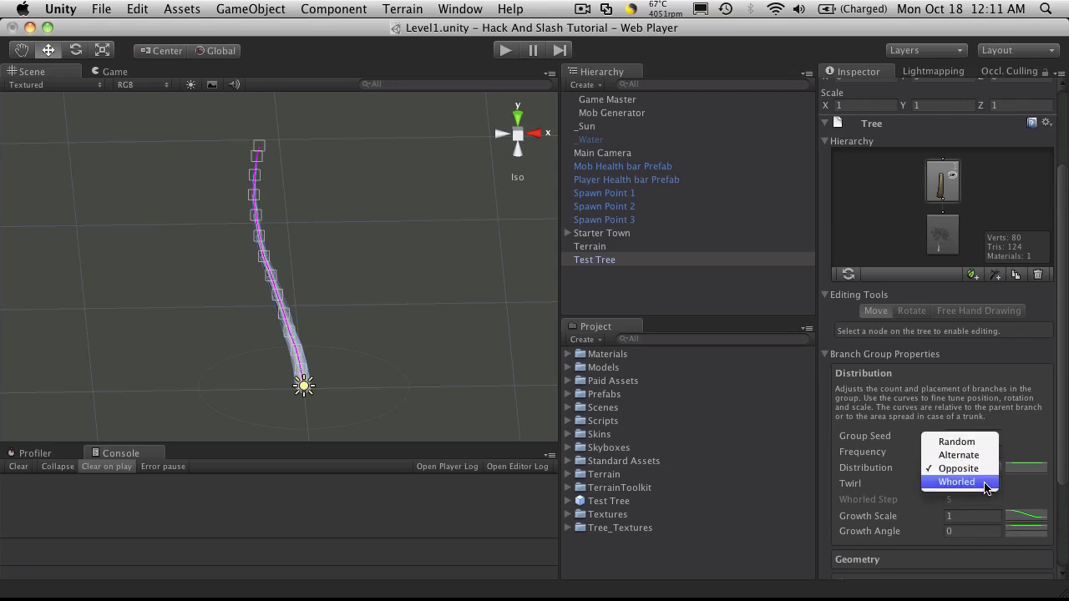
left_click(983, 483)
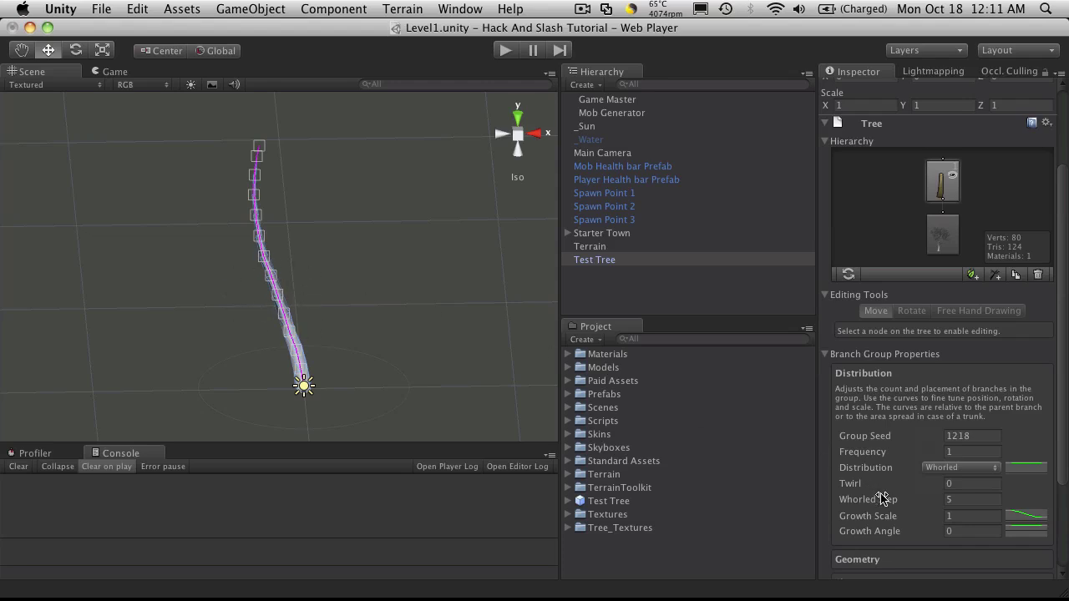
Step: Scrub the branch Frequency value to try several branches
left_click_drag(873, 459, 944, 453)
left_click_drag(904, 453, 866, 423)
scroll(908, 470, "down", 2)
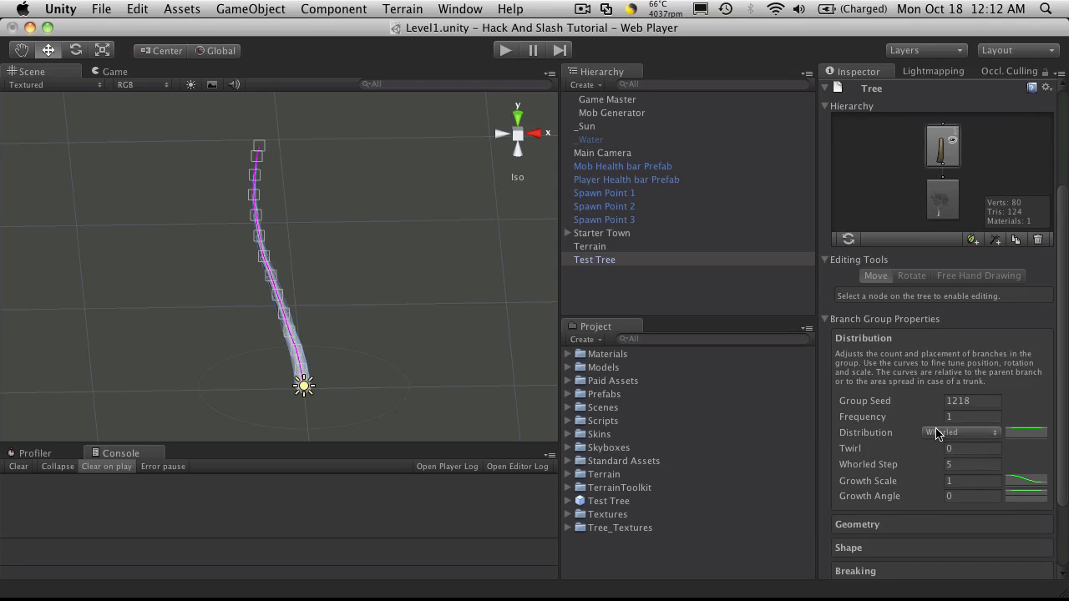
scroll(902, 409, "down", 3)
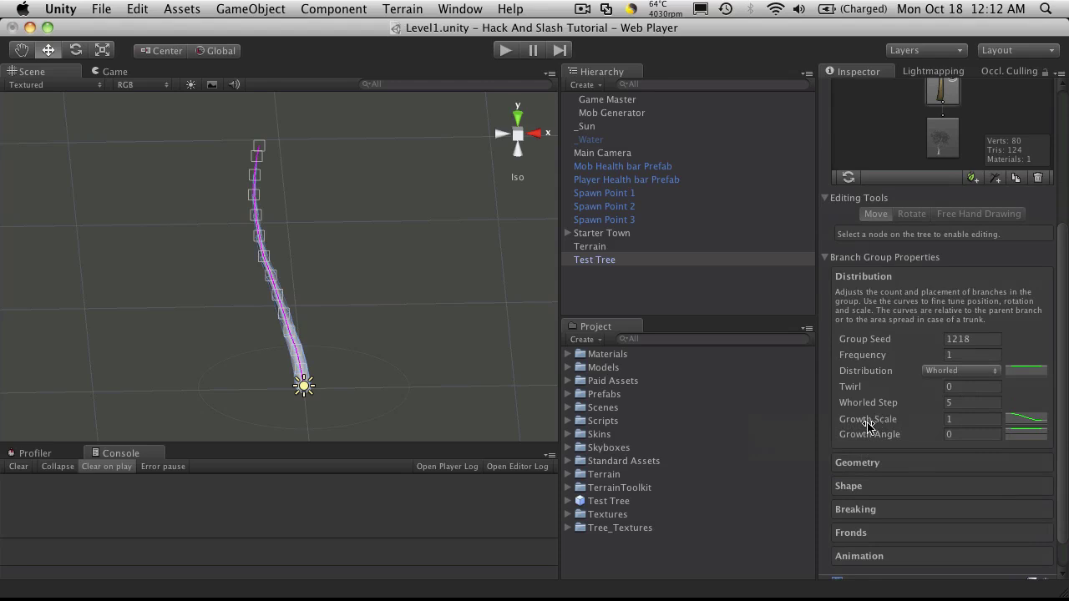
Step: Scrub the branch Growth Scale to 0 and back to 1
left_click_drag(873, 422, 915, 431)
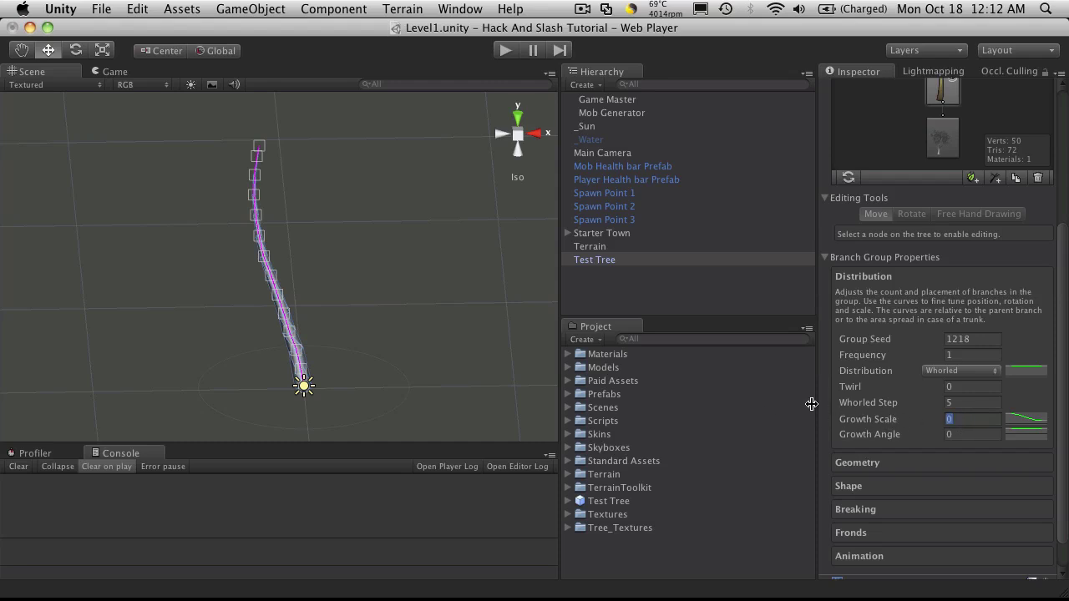
left_click_drag(843, 417, 942, 428)
scroll(898, 184, "up", 3)
scroll(895, 218, "down", 2)
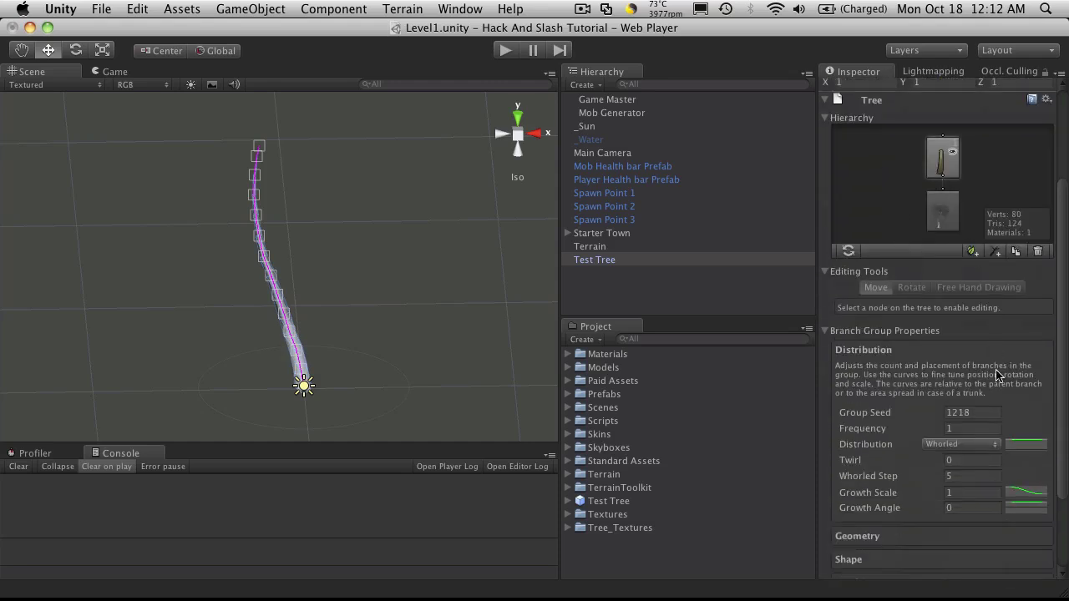
Step: Lower the Growth Scale curve's start key and try ease-in, ease-out, linear and S-curve presets
left_click(1029, 494)
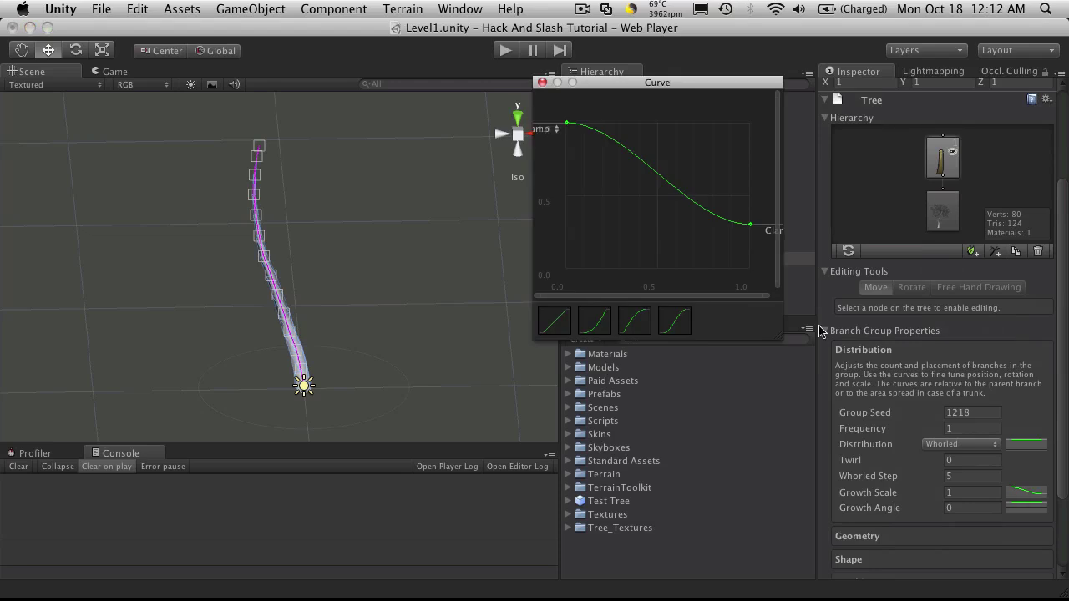
left_click_drag(566, 125, 597, 205)
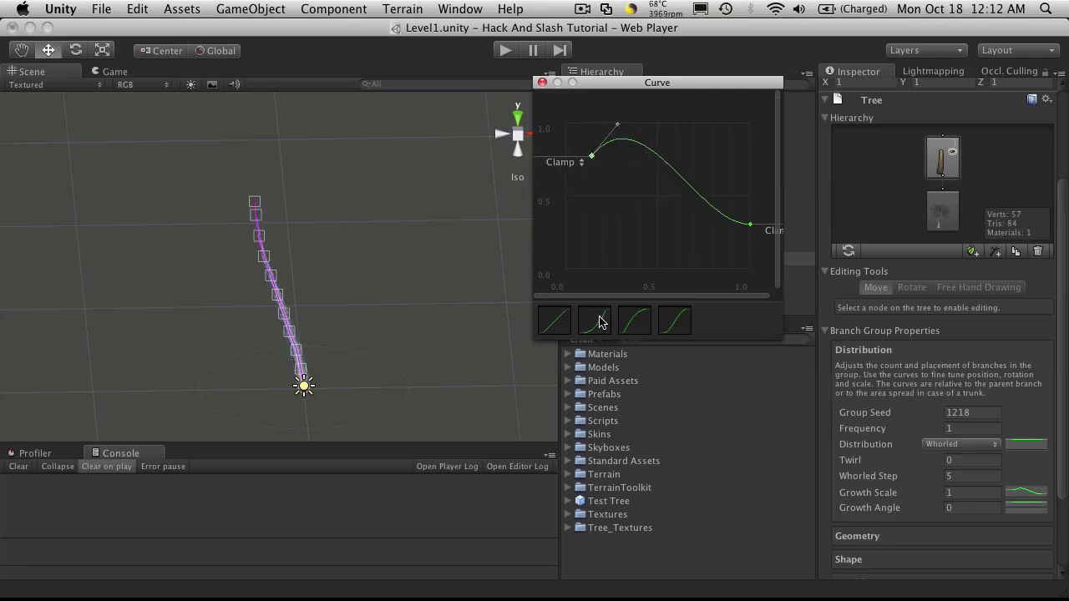
left_click(598, 321)
left_click(637, 322)
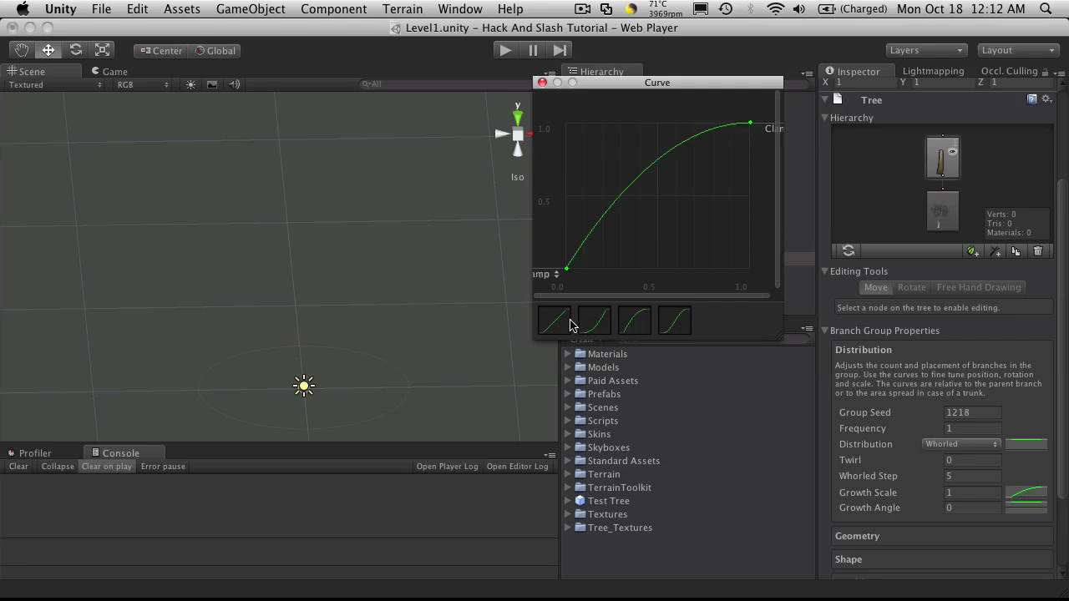
left_click(554, 322)
left_click(673, 321)
Step: Close the curve editor, undo the last curve change, and raise Growth Angle to 0.67
left_click(542, 83)
key("super+z")
key("super+z")
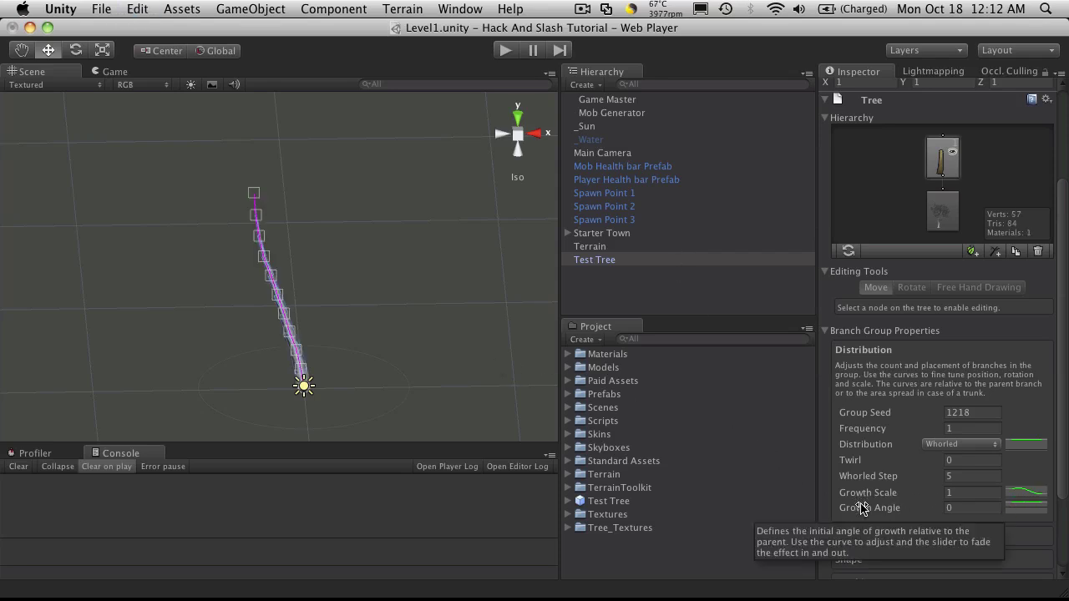
mouse_move(866, 507)
left_mouse_down()
mouse_move(891, 507)
mouse_move(852, 506)
mouse_move(871, 506)
mouse_move(852, 507)
mouse_move(862, 505)
left_mouse_up()
Step: Expand the trunk group's Geometry section and review the Geometry Mode options, leaving Branch Material empty
scroll(868, 465, "down", 3)
left_click(869, 457)
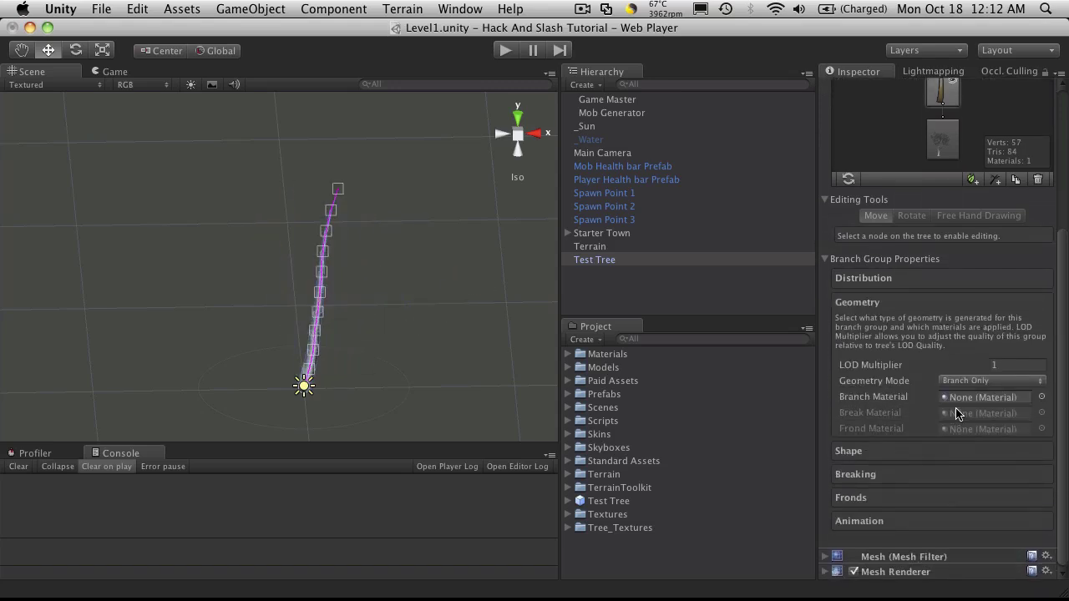
mouse_move(872, 370)
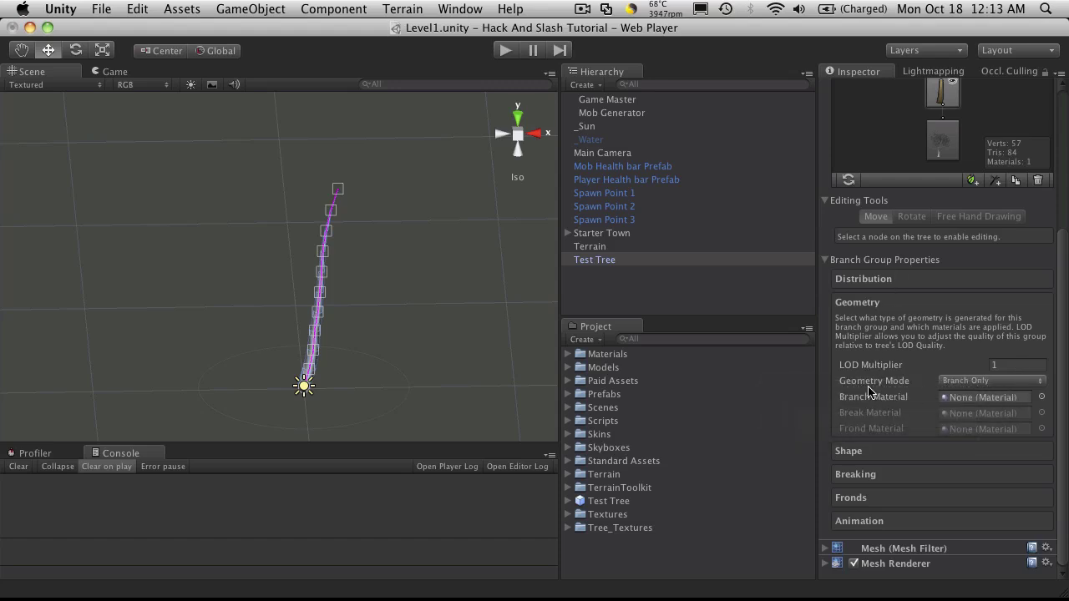
left_click(963, 382)
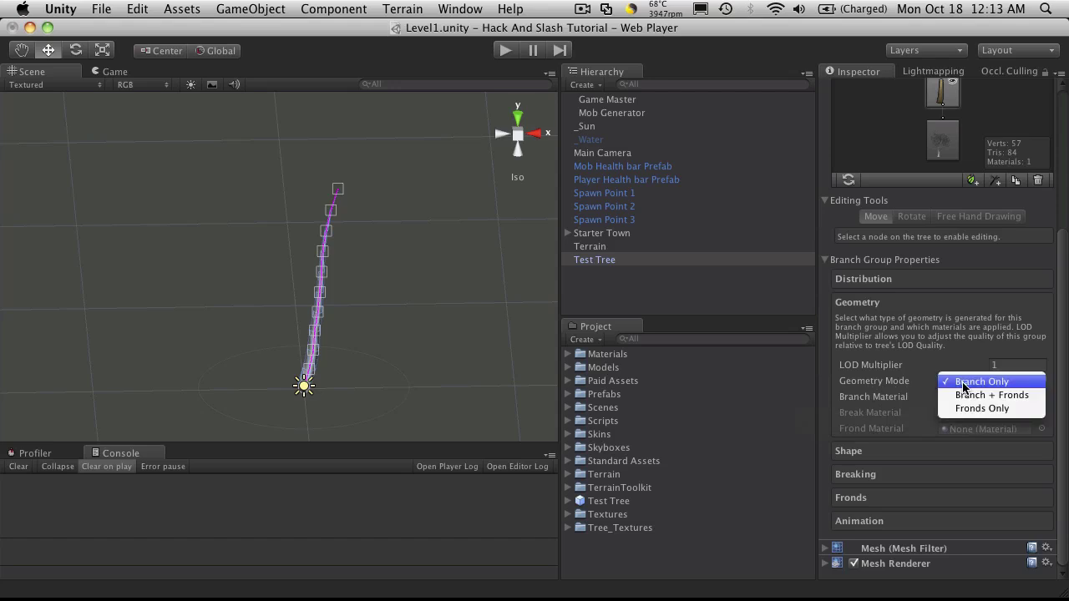
left_click(1021, 398)
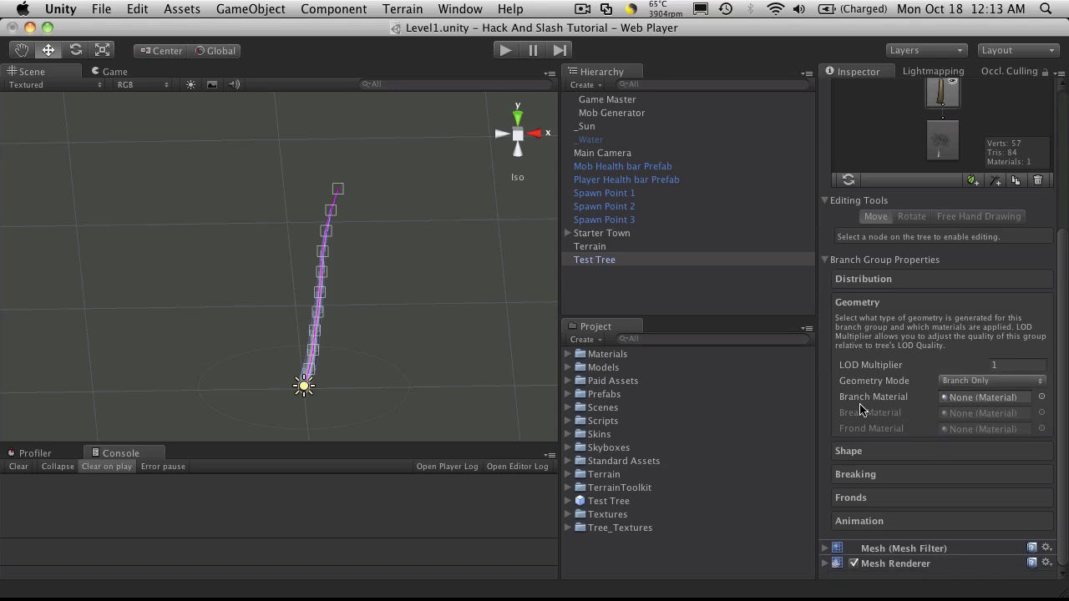
Step: Assign BigTree_bark as the trunk's Branch Material and preview the textured trunk before reselecting Test Tree
left_click(1042, 397)
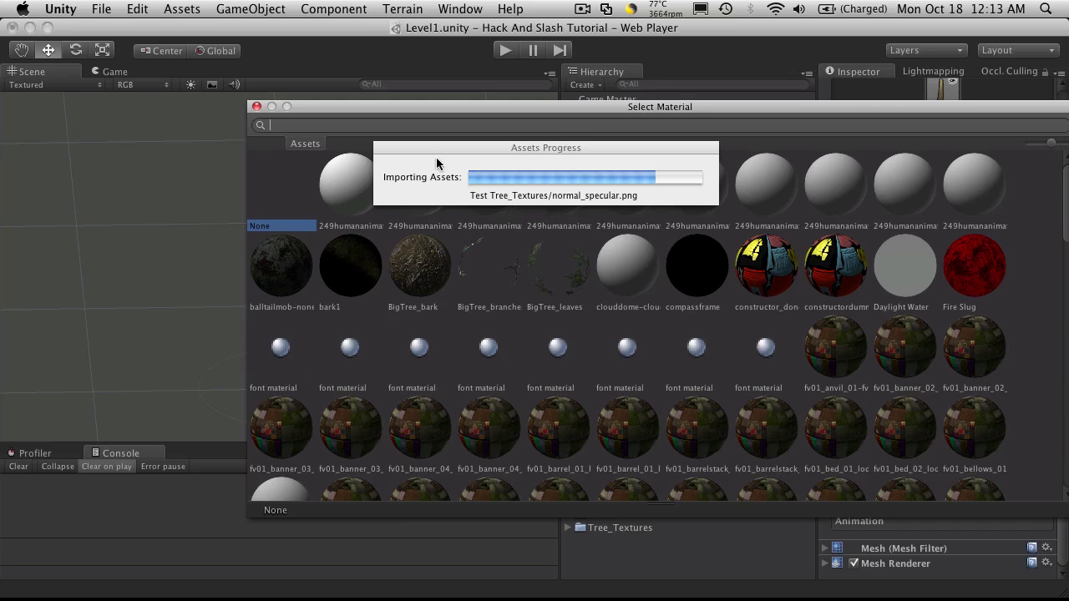
left_click(258, 108)
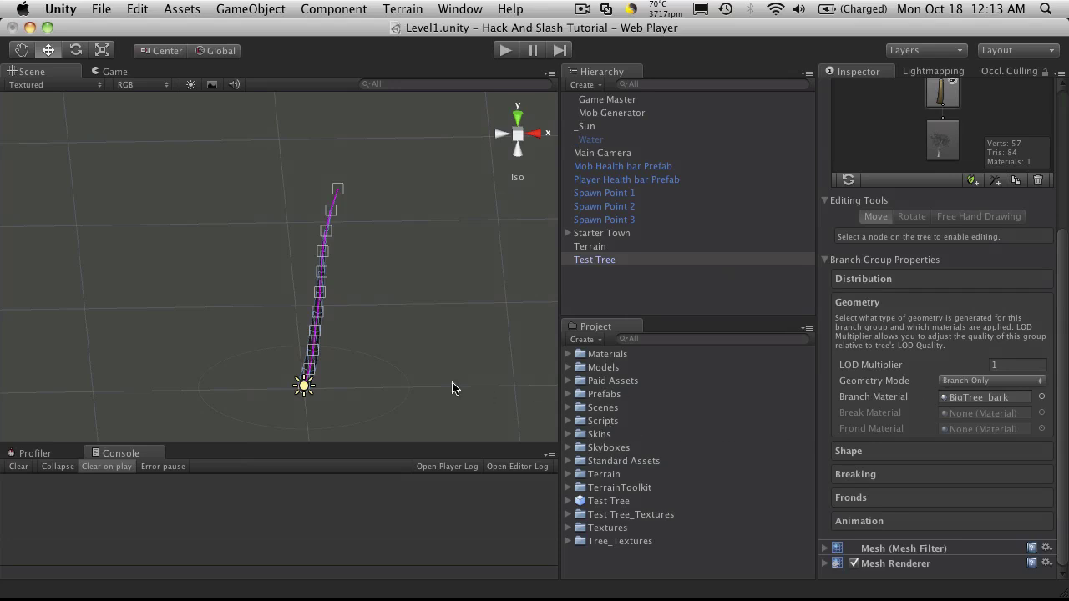
left_click(365, 326)
scroll(406, 318, "up", 5)
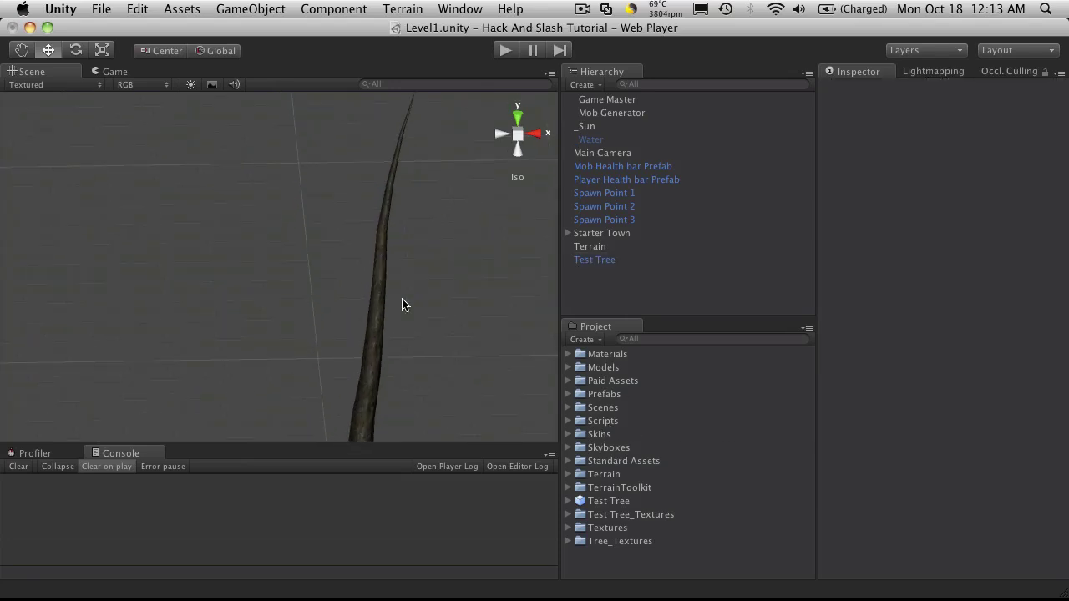
scroll(417, 300, "down", 5)
left_click(627, 261)
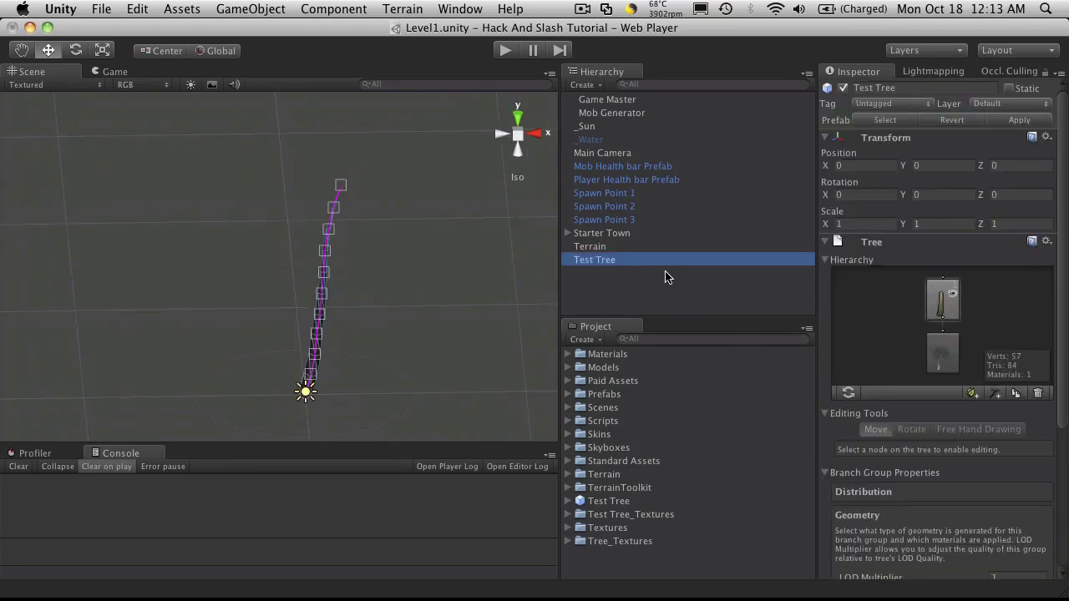
scroll(949, 445, "down", 5)
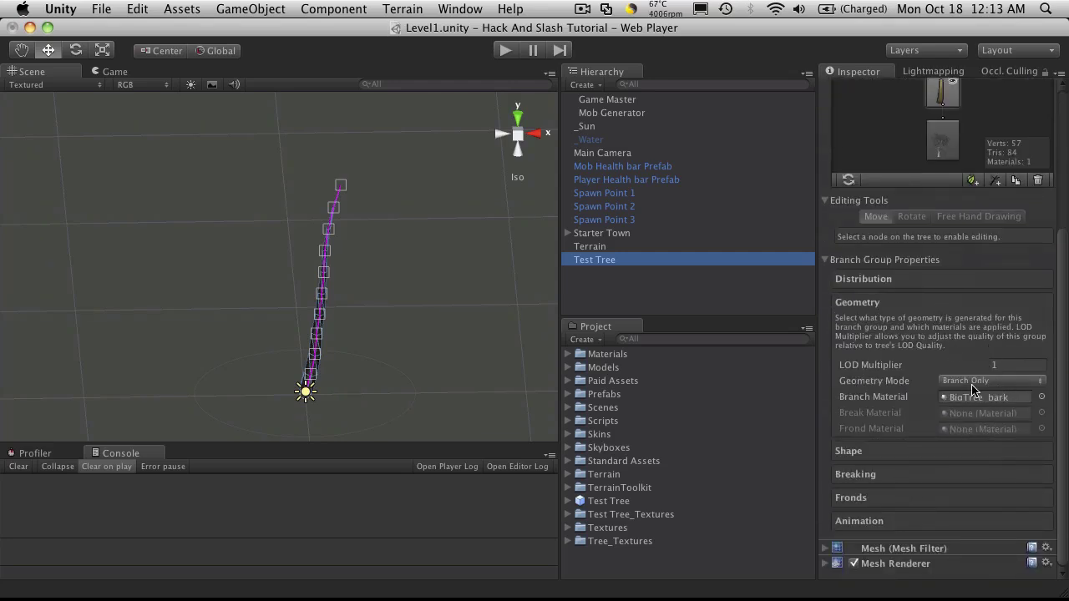
left_click(973, 385)
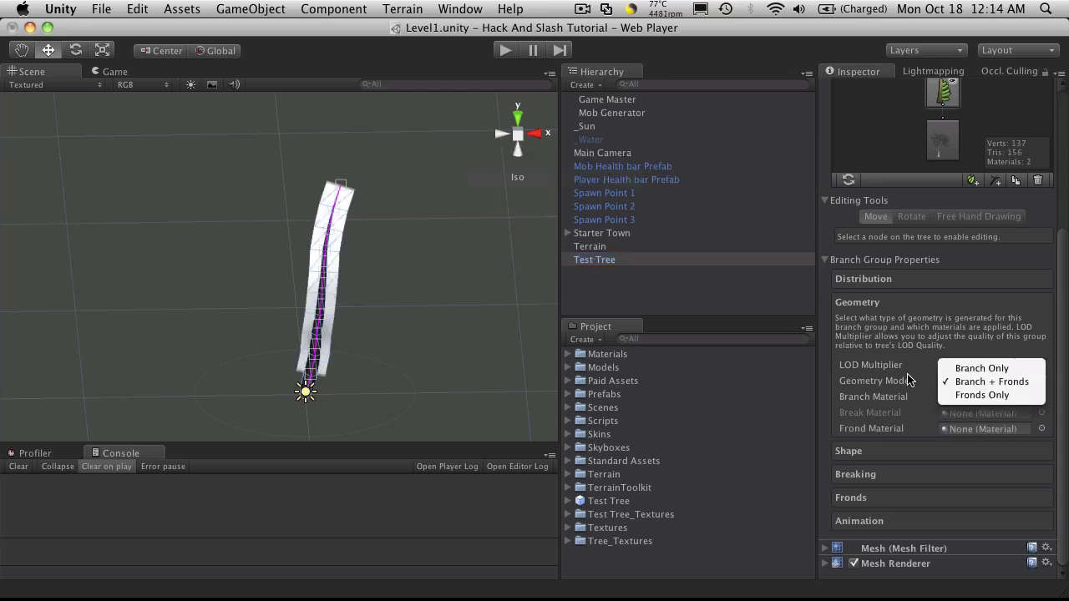
left_click(906, 439)
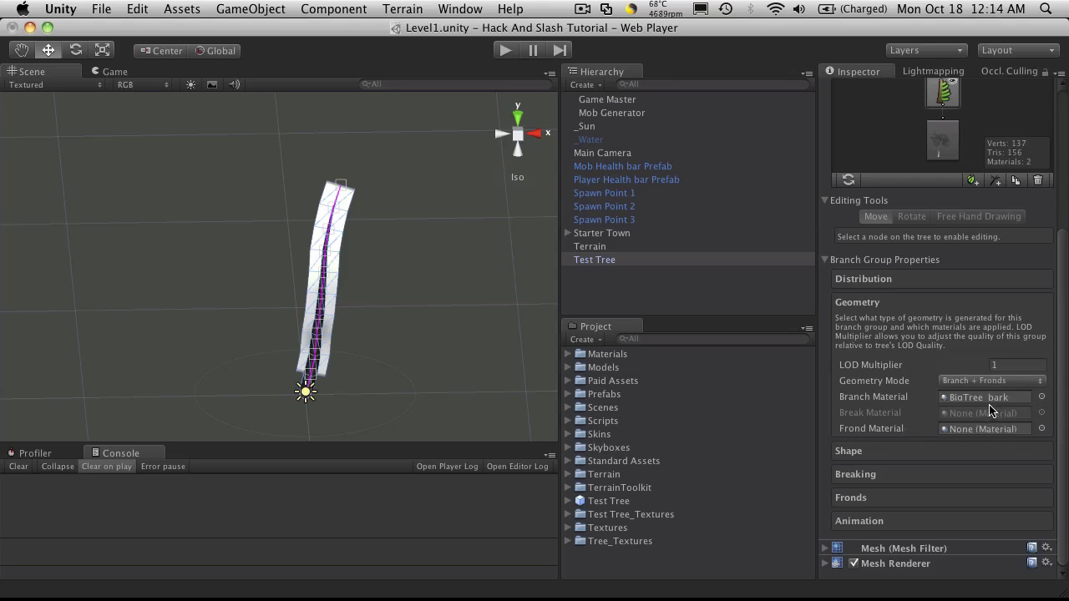
left_click(888, 476)
left_click_drag(933, 462, 952, 462)
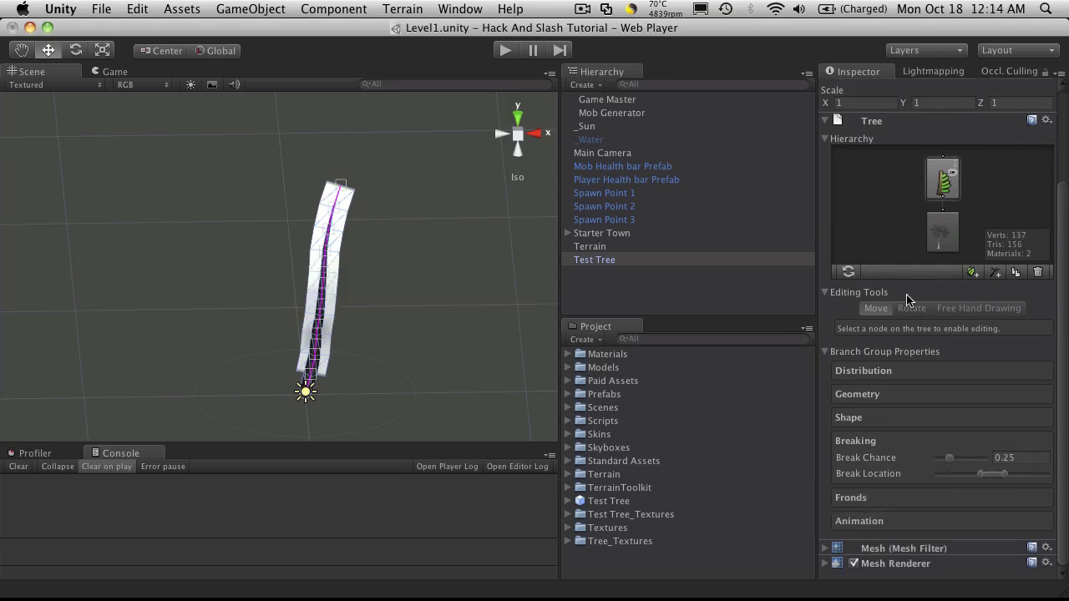
left_click(892, 395)
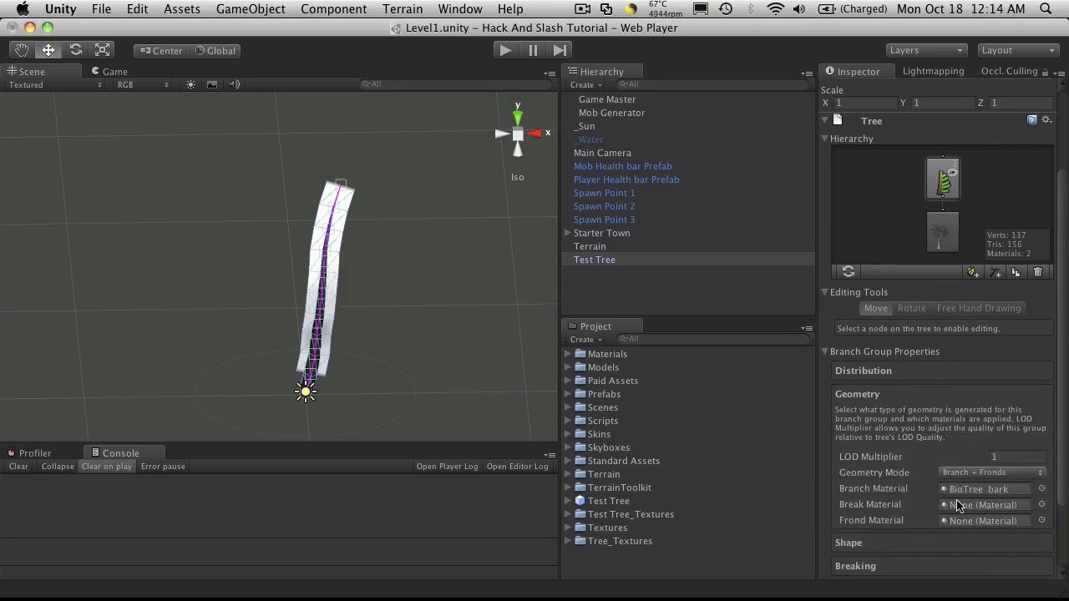
left_click(971, 475)
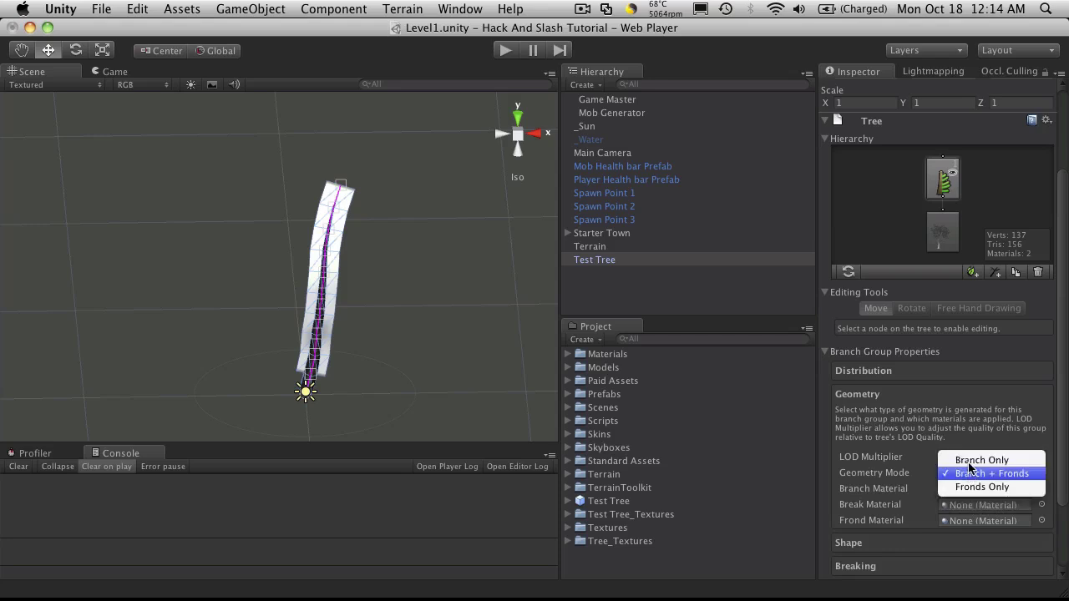
left_click(961, 458)
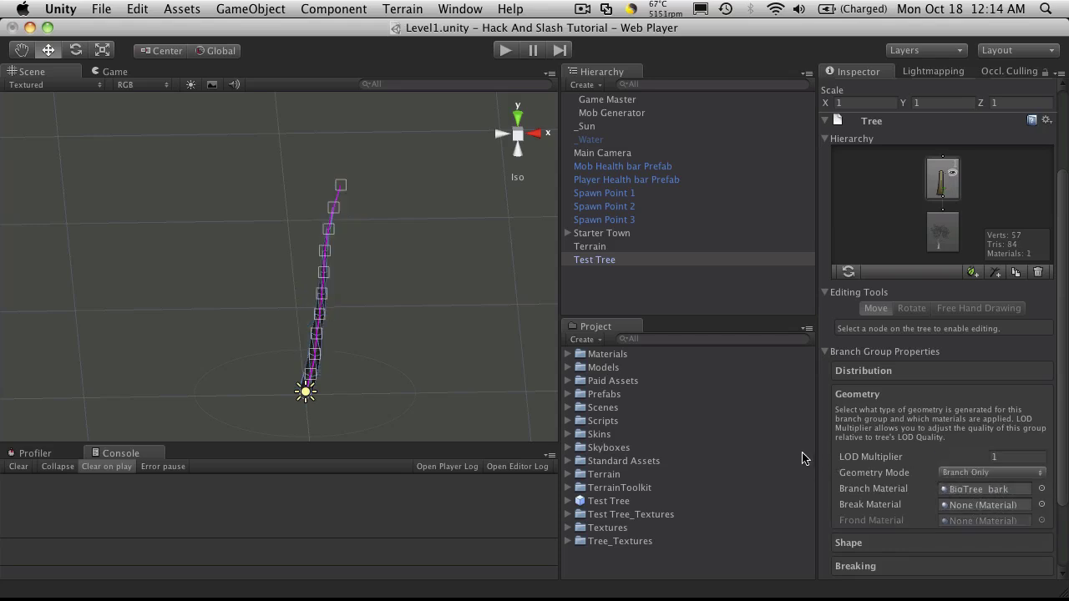
scroll(832, 411, "down", 4)
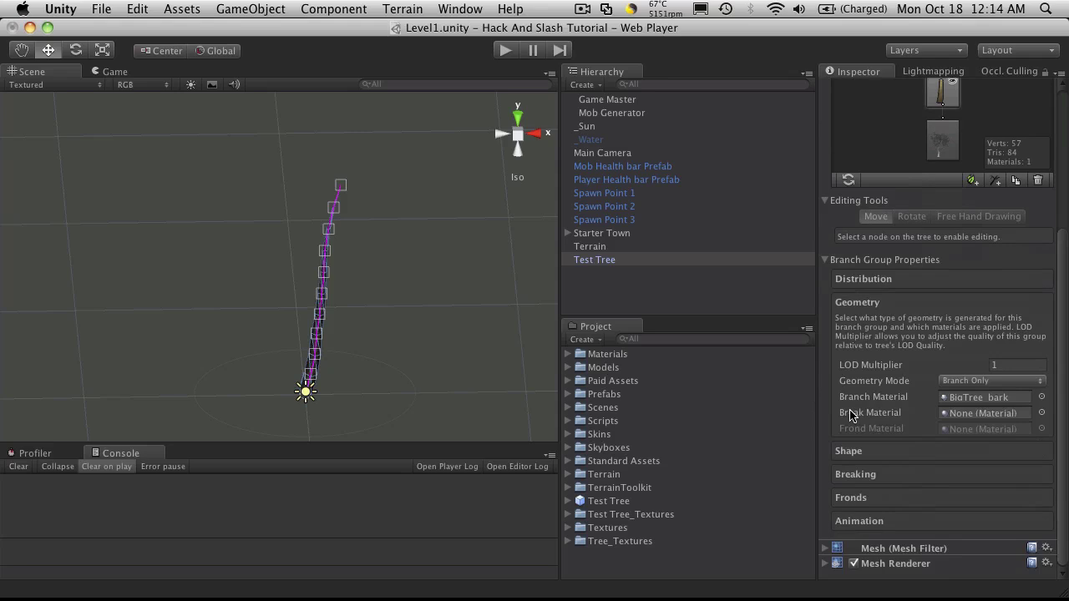
Step: Experiment with the trunk's Length, Radius and Crinkliness in the Shape settings
left_click(858, 452)
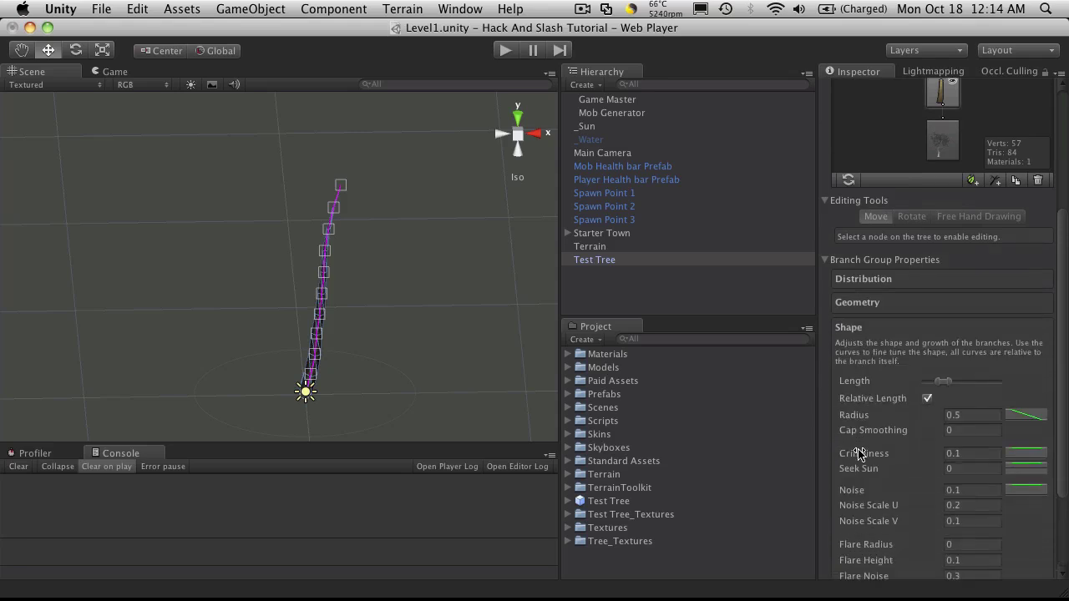
scroll(910, 370, "down", 1)
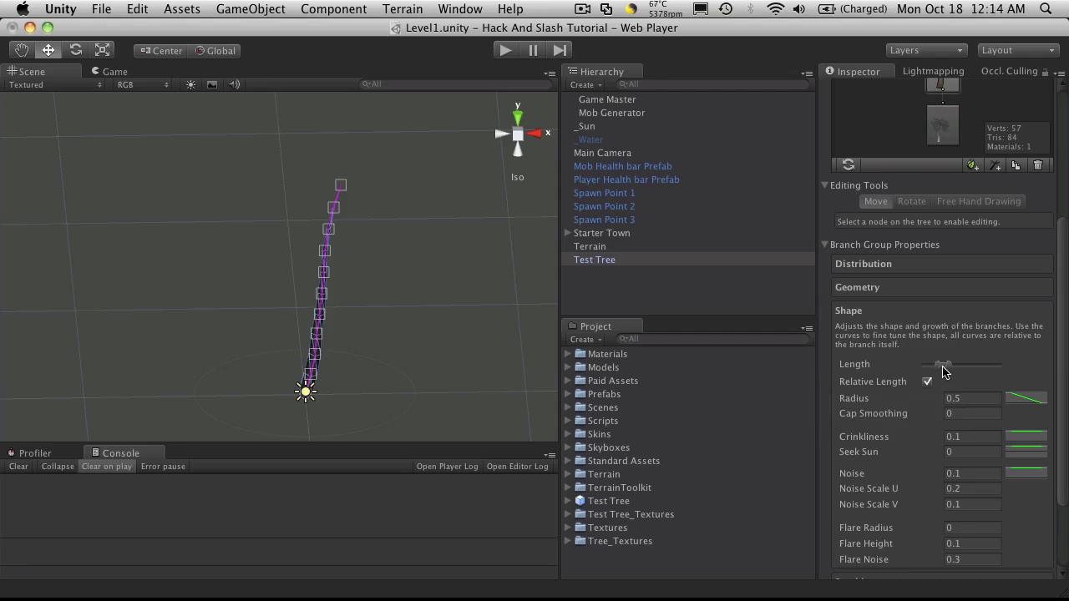
mouse_move(947, 371)
left_mouse_down()
mouse_move(957, 371)
mouse_move(930, 372)
mouse_move(961, 370)
mouse_move(934, 369)
mouse_move(957, 370)
mouse_move(935, 370)
mouse_move(946, 371)
left_mouse_up()
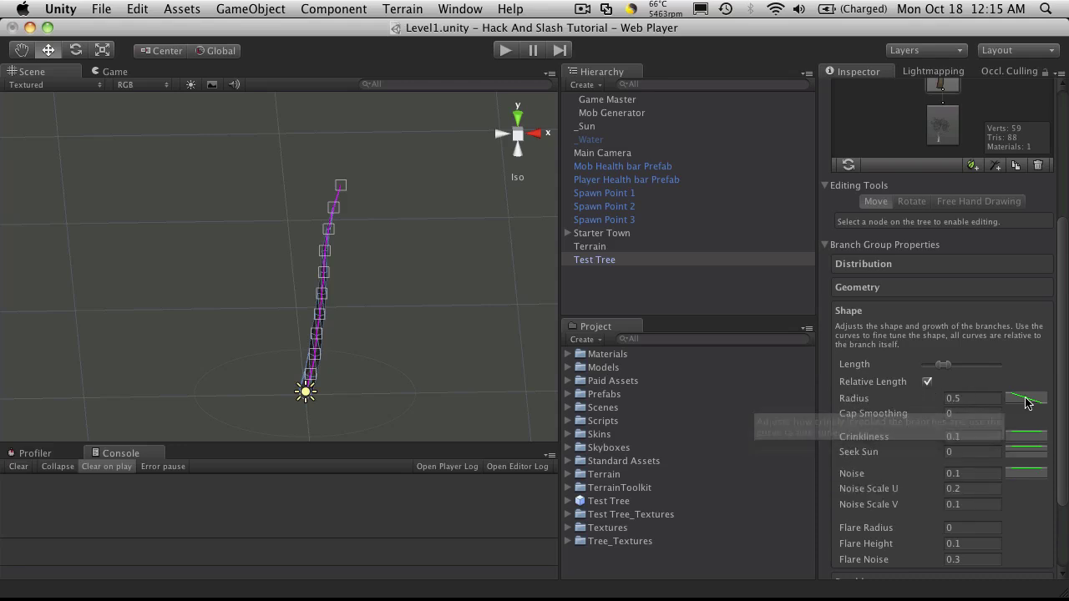
left_click_drag(862, 400, 940, 422)
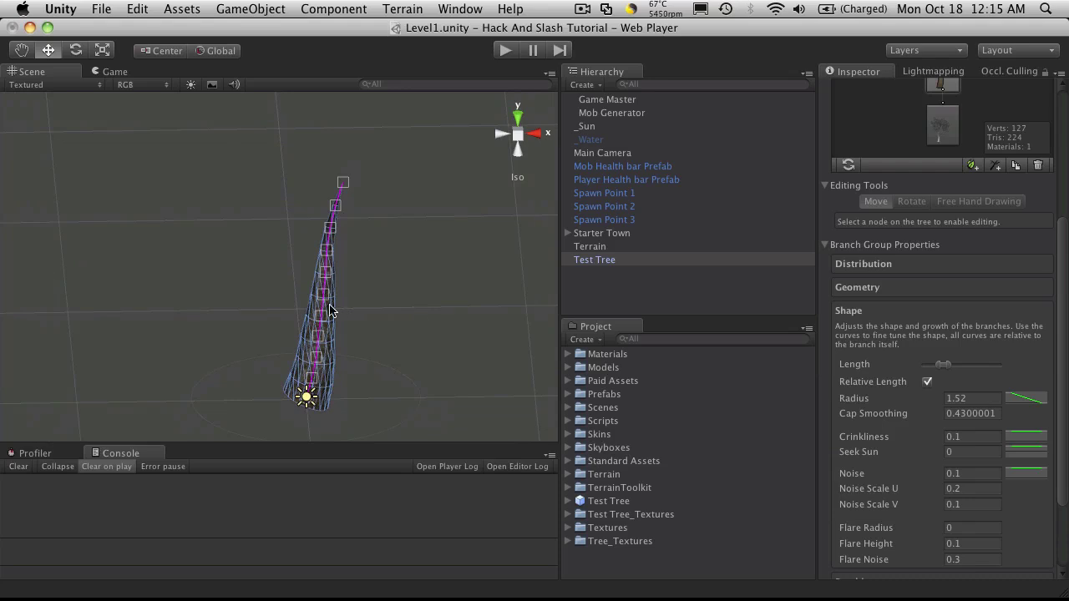
left_click_drag(329, 310, 744, 314, "alt")
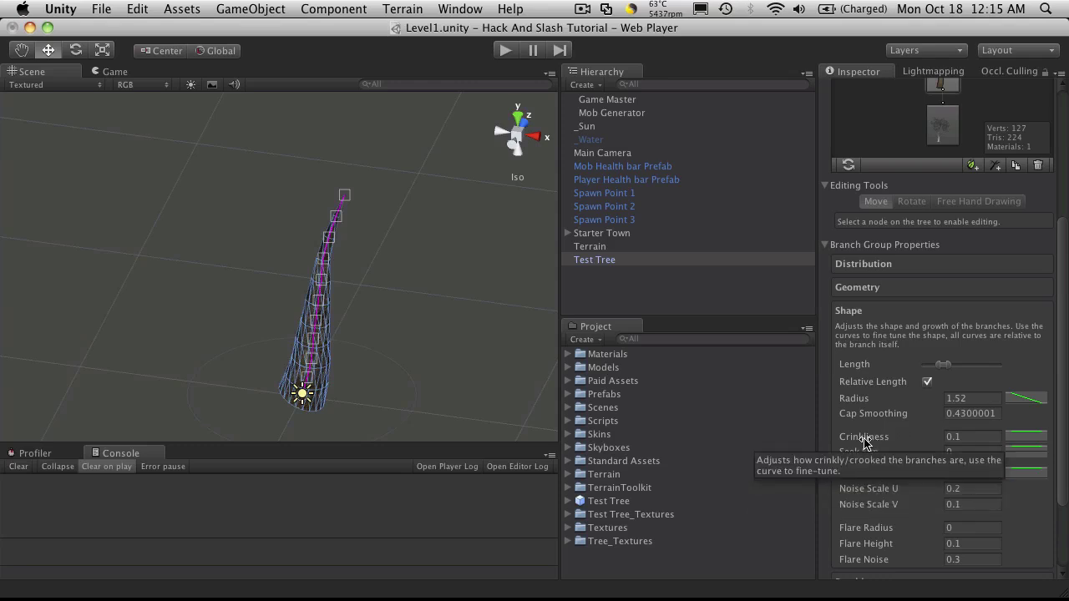
left_click_drag(868, 442, 908, 482)
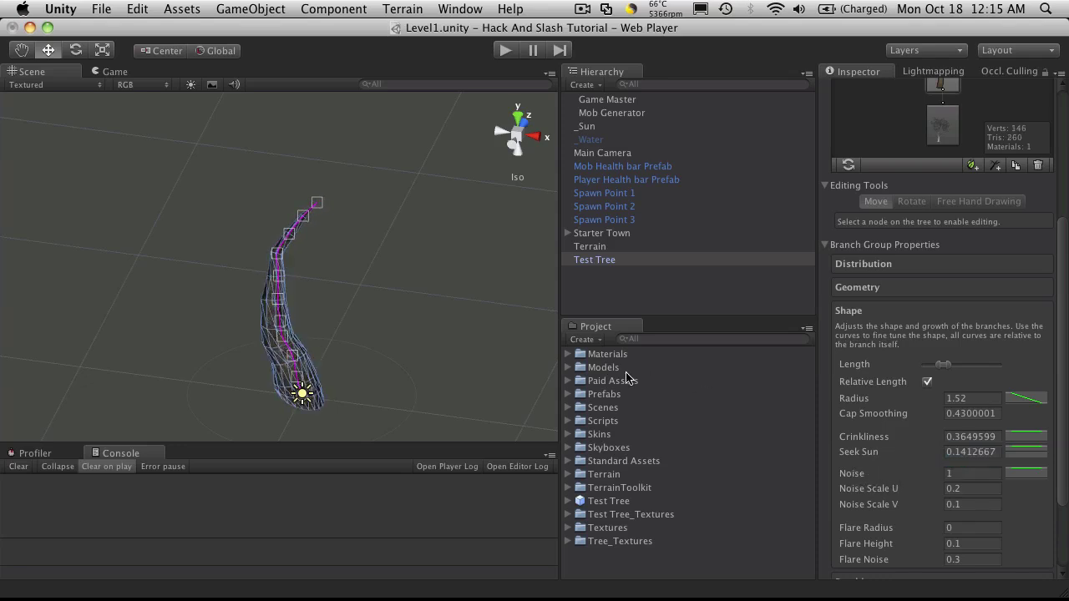
left_click(360, 342)
left_click_drag(353, 339, 553, 264, "alt")
Step: Raise Noise Scale U to about 0.56 and widen the trunk base with Flare Radius about 1.8
left_click(616, 260)
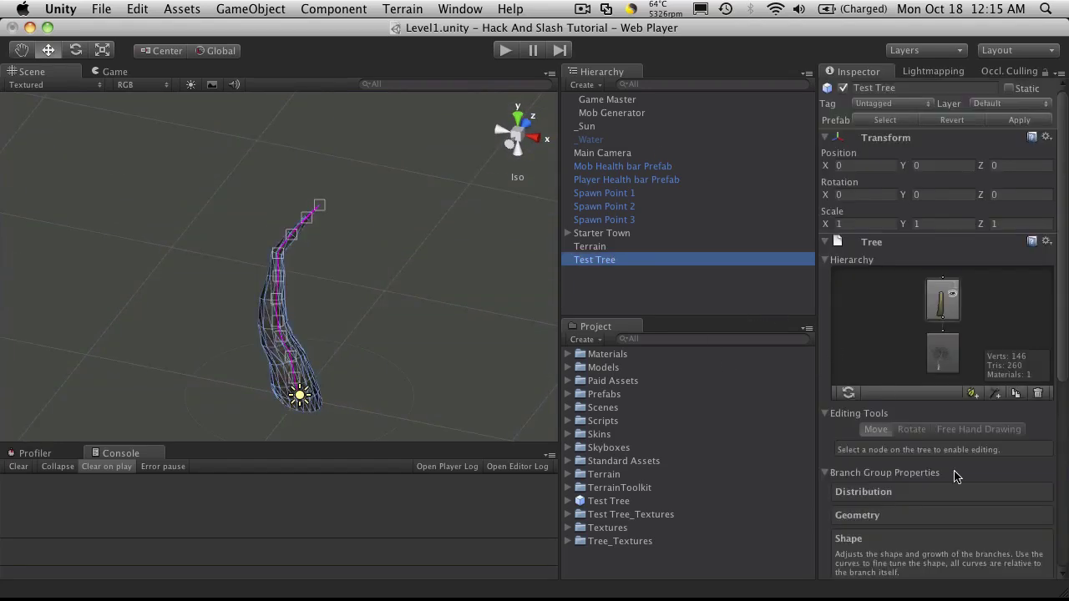
scroll(894, 431, "down", 5)
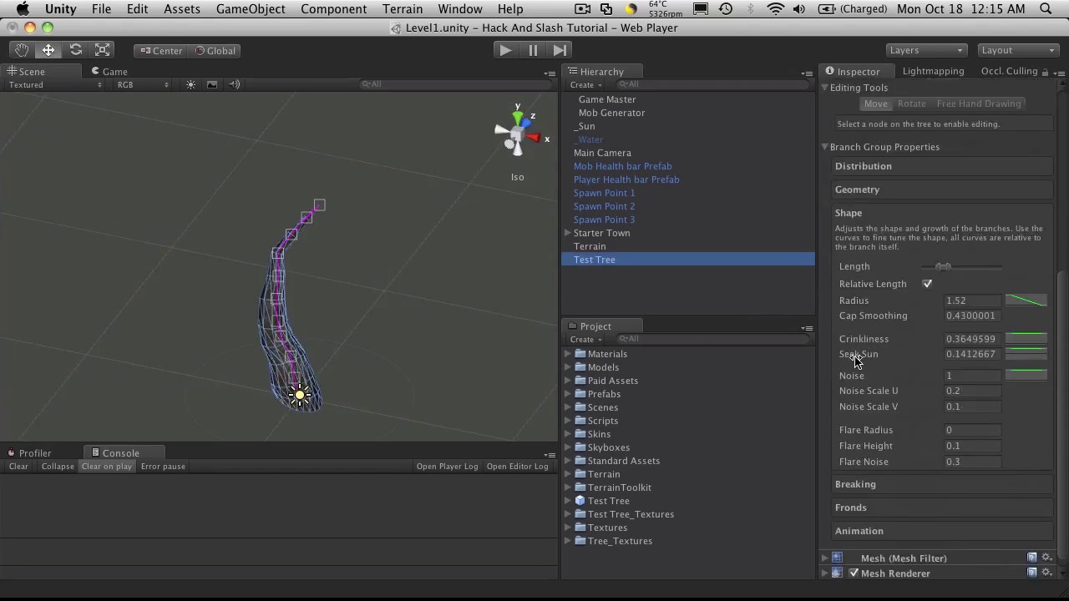
left_click_drag(856, 392, 888, 418)
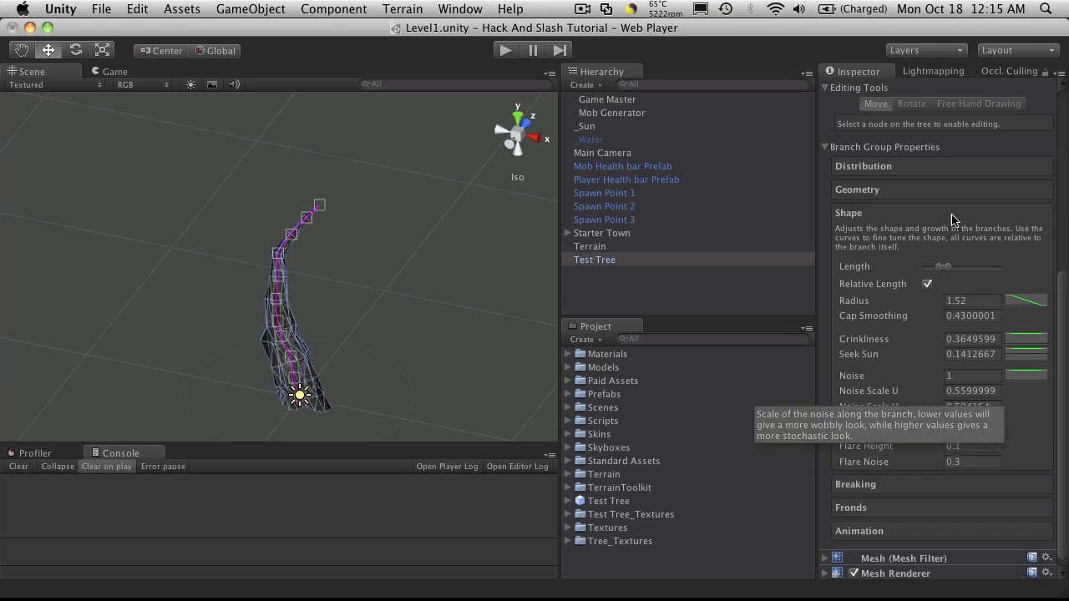
left_click_drag(858, 435, 894, 465)
left_click(863, 449)
left_click(873, 485)
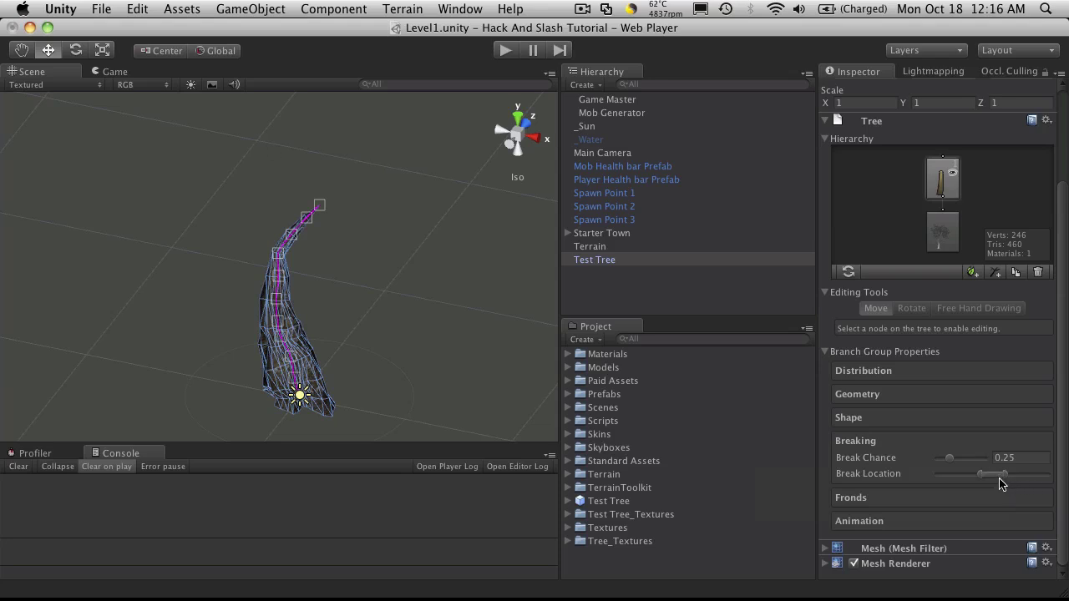
Step: Try Break Location values, then create a Directional Wind Zone from the Animation settings
mouse_move(999, 478)
left_mouse_down()
mouse_move(969, 478)
mouse_move(1008, 477)
left_mouse_up()
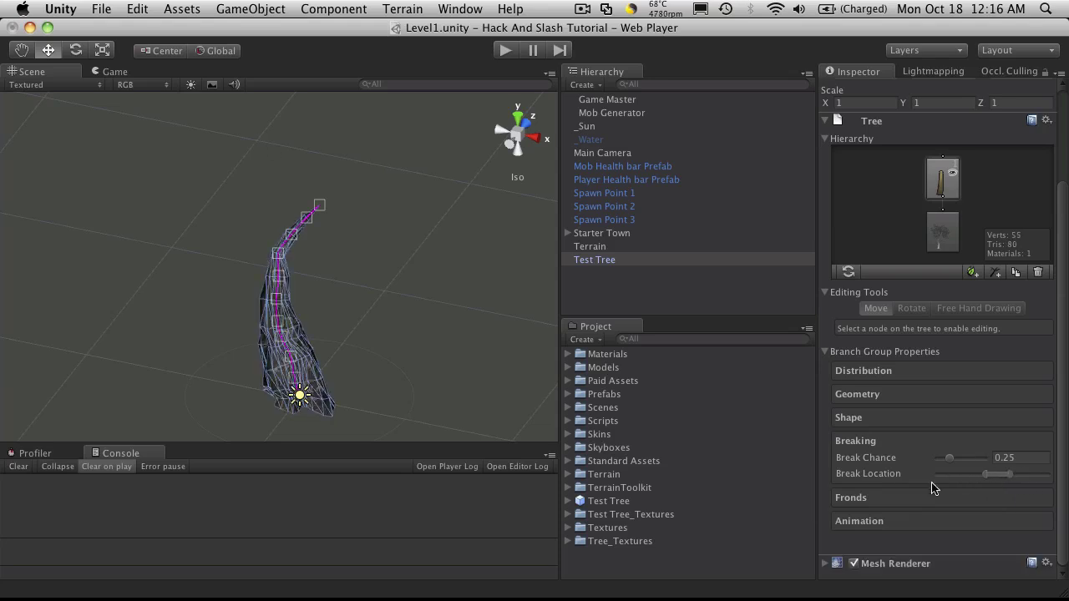
left_click(890, 497)
scroll(910, 478, "down", 3)
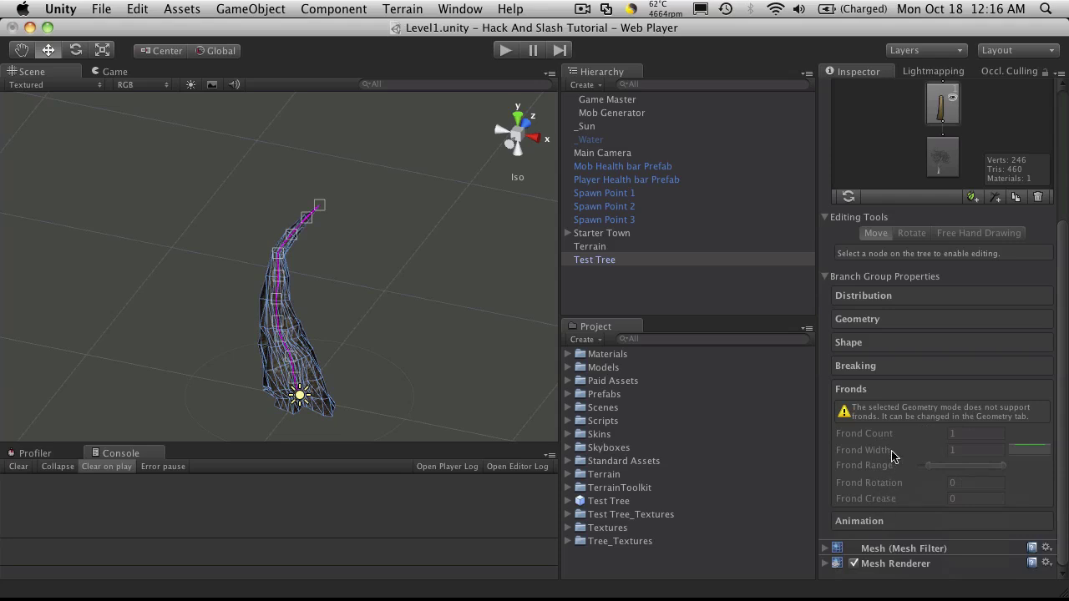
left_click(896, 392)
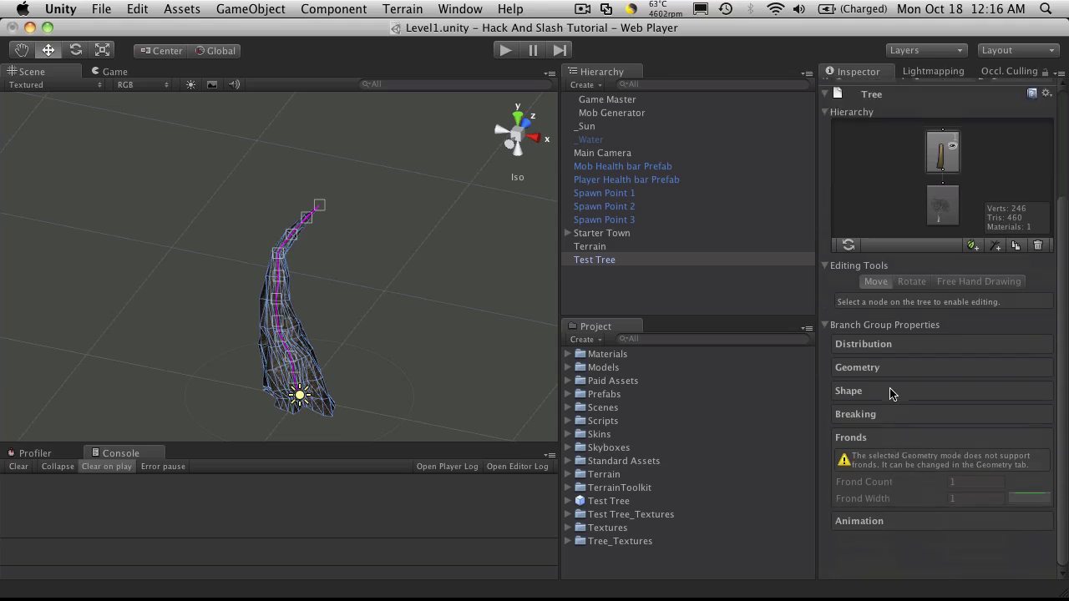
left_click(877, 521)
scroll(896, 467, "down", 3)
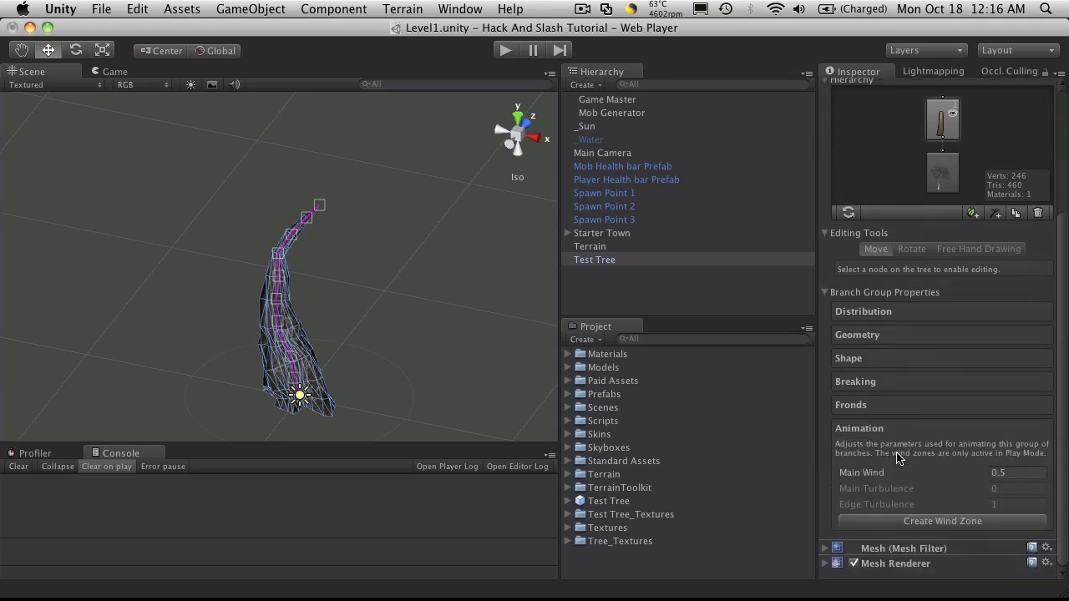
left_click(910, 521)
Step: Delete the WindZone from the scene and reselect Test Tree
left_click(613, 275)
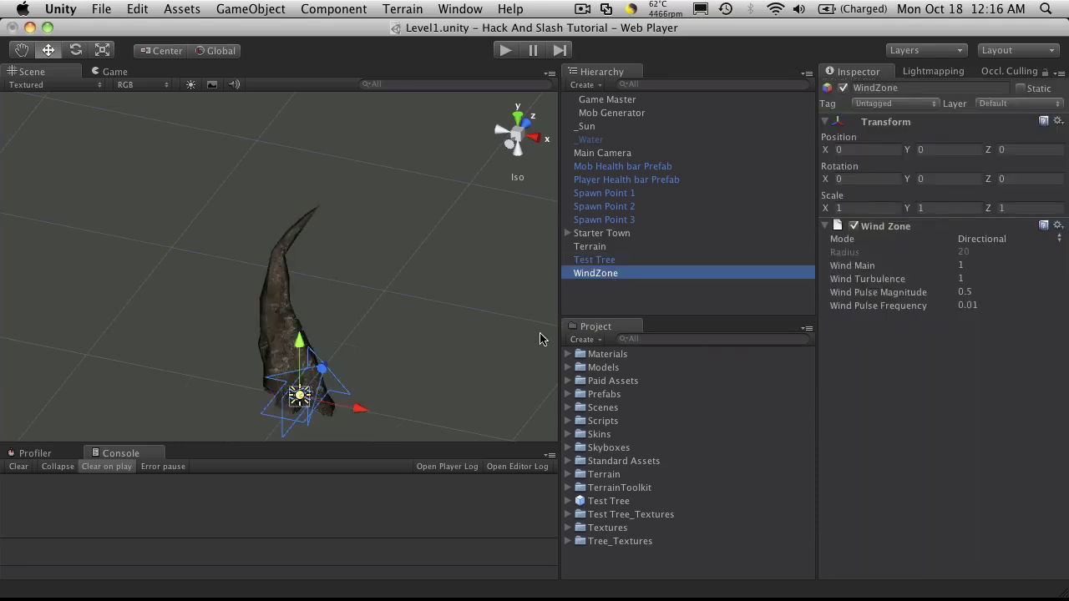
left_click(614, 265)
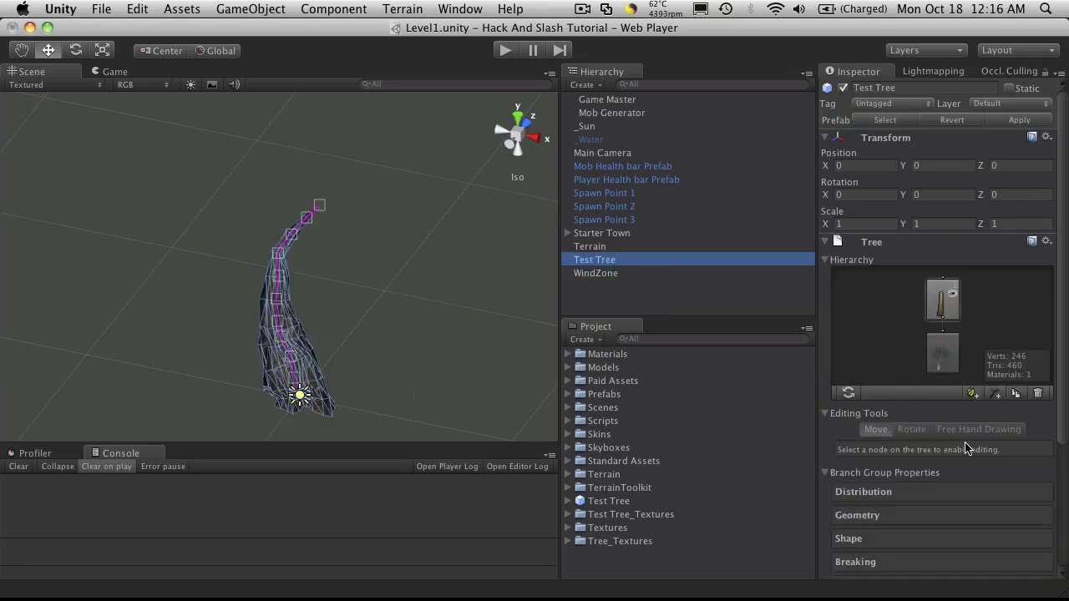
scroll(919, 435, "down", 5)
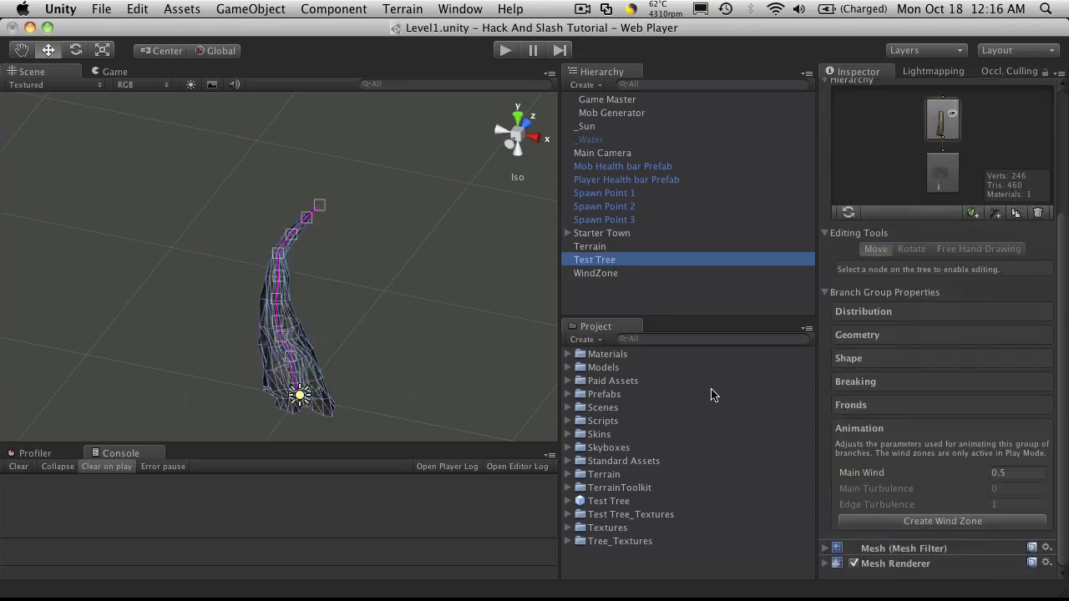
left_click(612, 275)
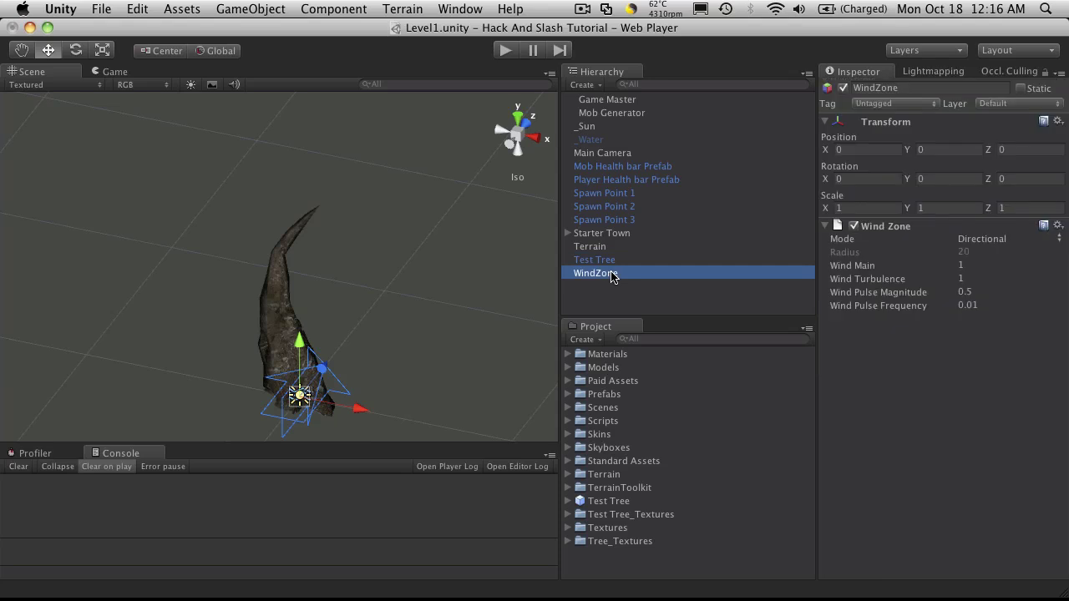
key("super+BackSpace")
left_click(664, 264)
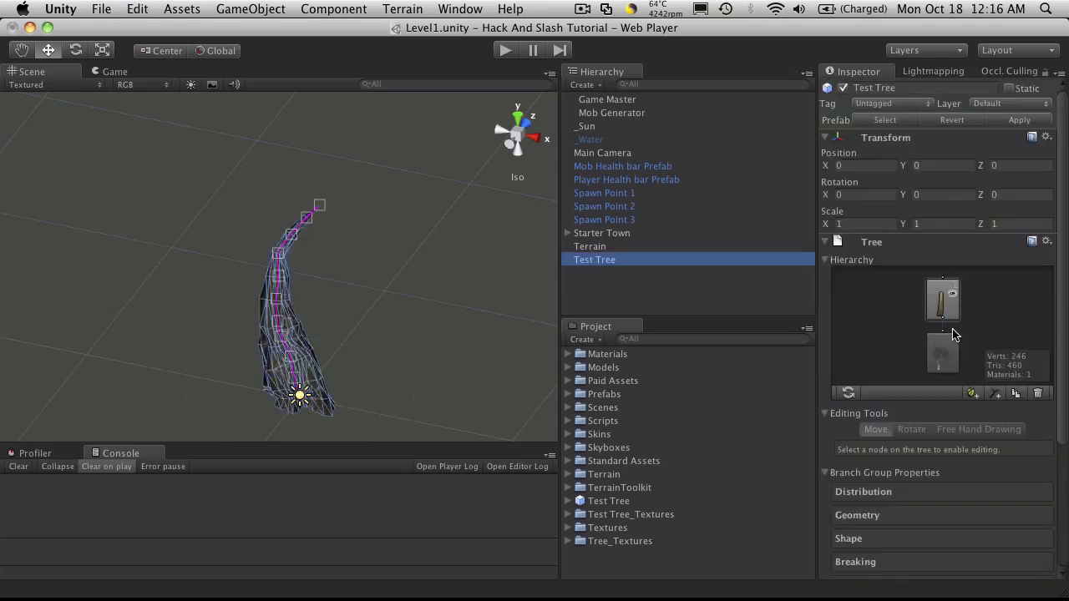
Step: Select the trunk's branch group node in the Tree Hierarchy
scroll(948, 281, "down", 5)
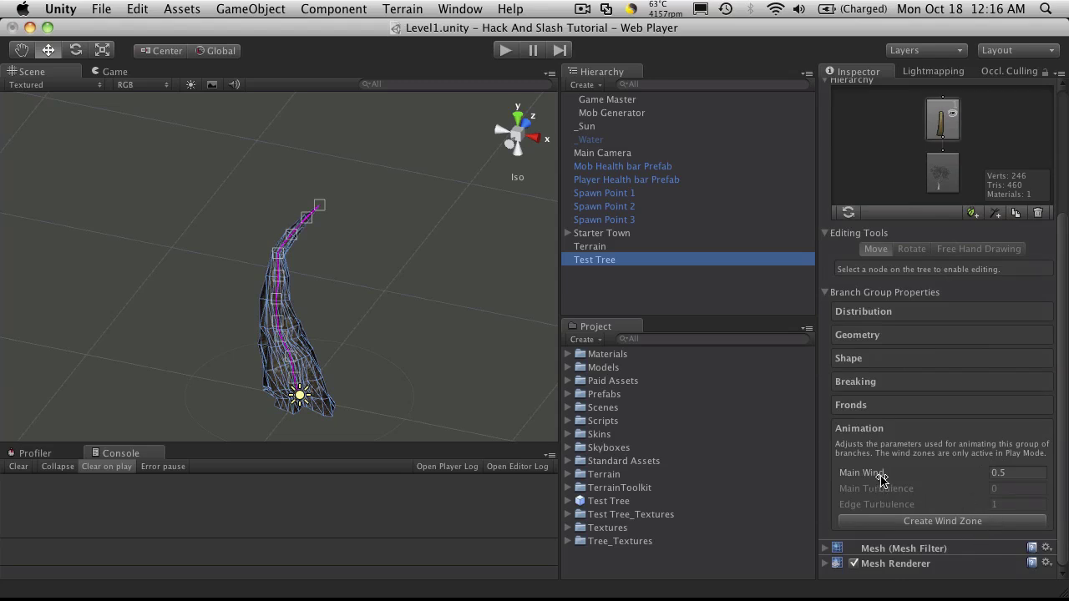
mouse_move(912, 481)
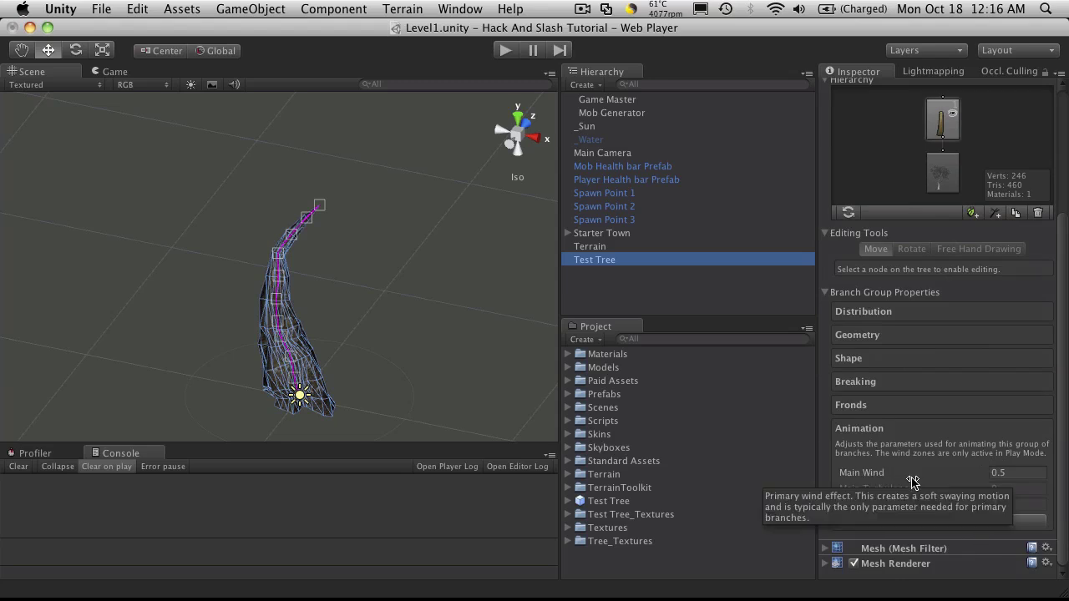
scroll(964, 319, "up", 3)
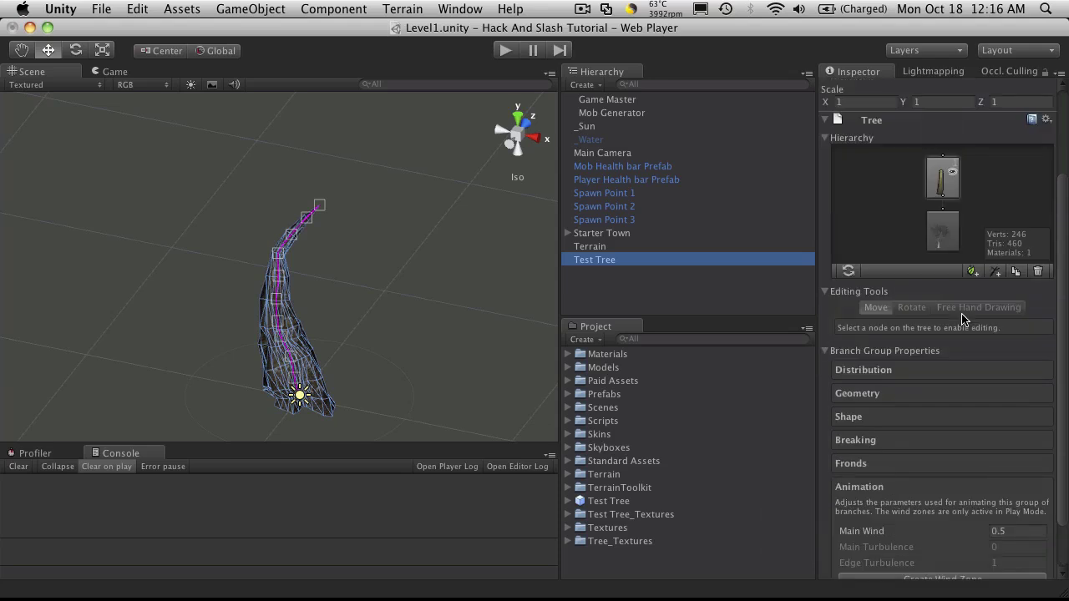
scroll(964, 319, "up", 3)
left_click(942, 297)
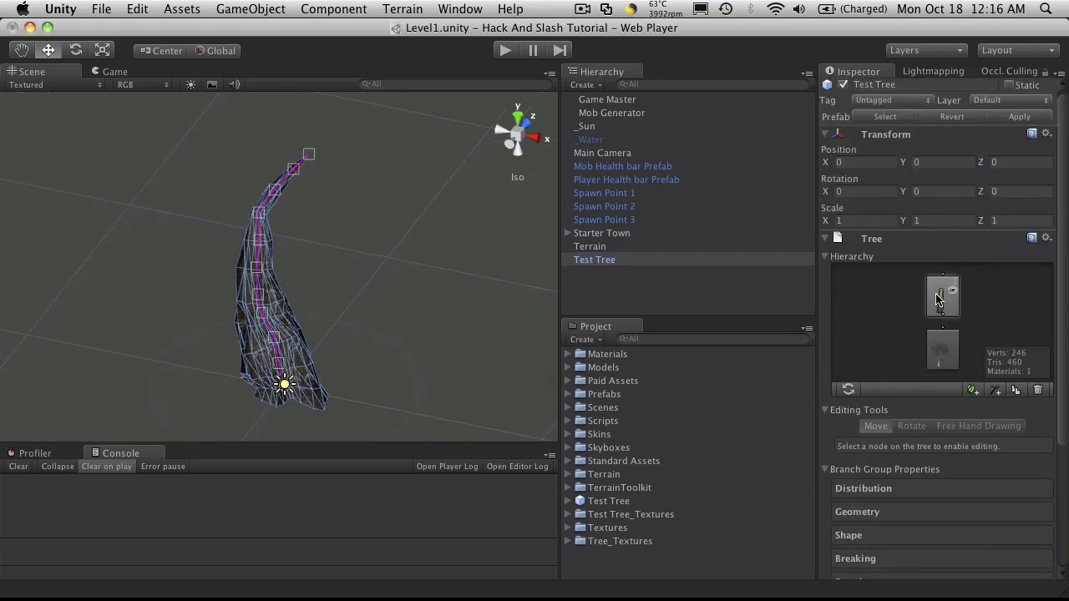
Step: Add a new branch group off the trunk, bringing the tree to 313 verts, 564 tris
left_click(995, 391)
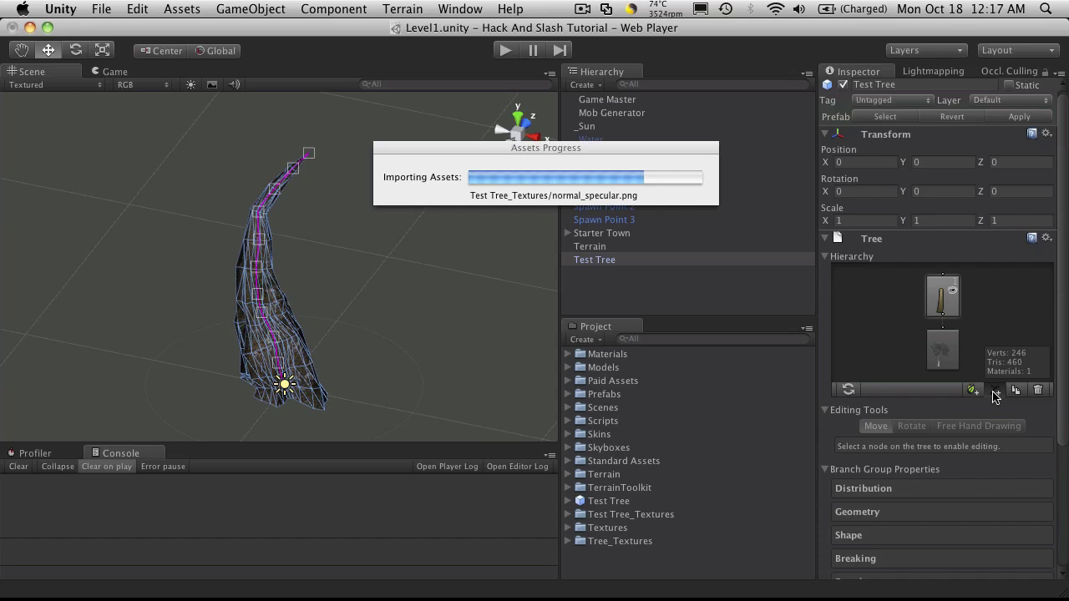
left_click(994, 392)
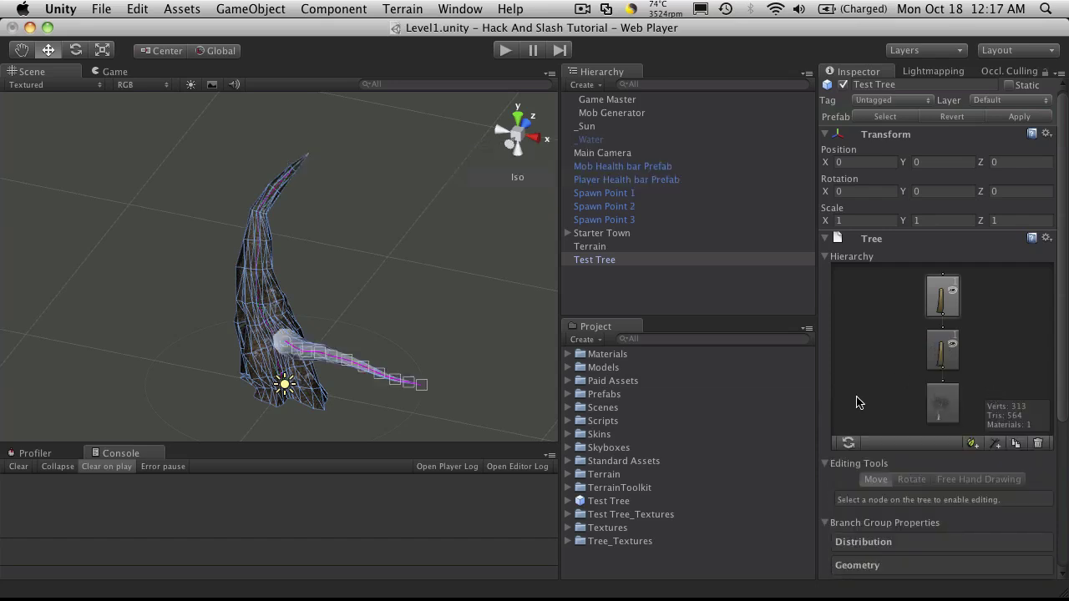
scroll(950, 434, "down", 3)
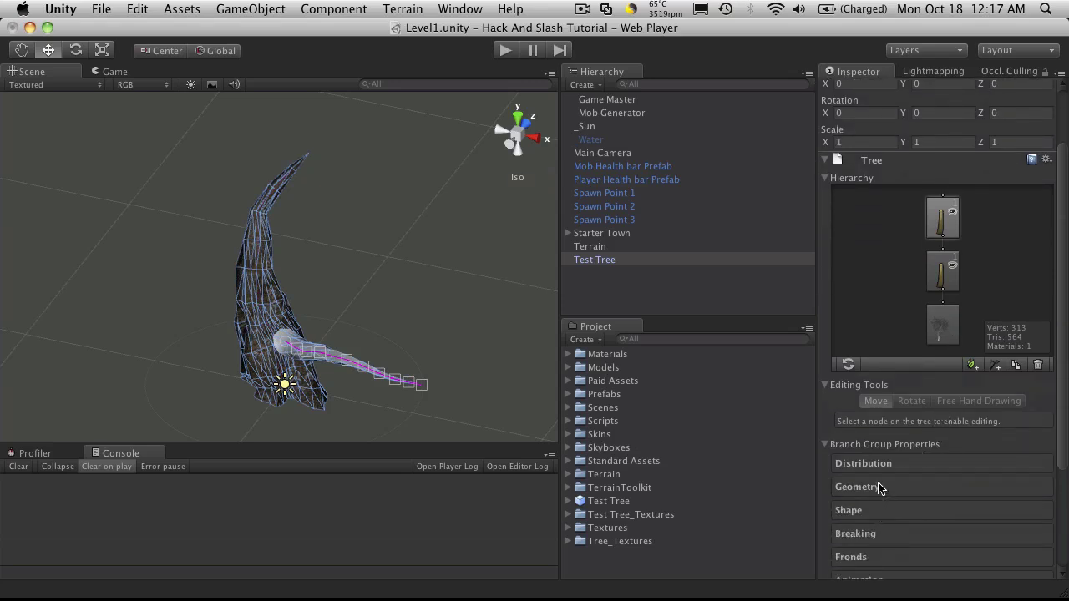
Step: Set the new group's Distribution to Whorled with Frequency 6
left_click(860, 487)
scroll(879, 488, "down", 5)
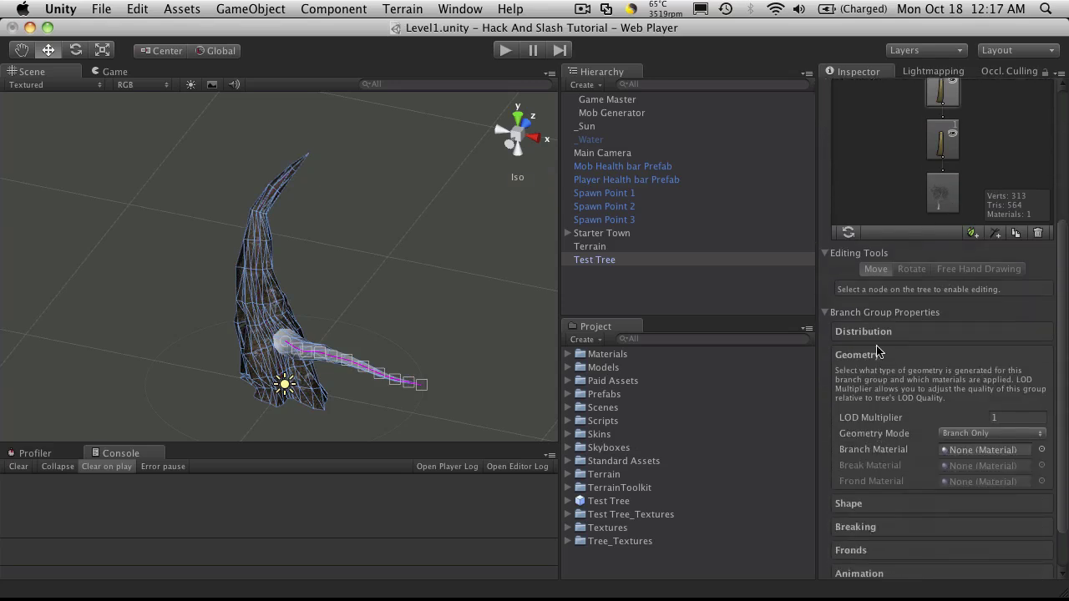
left_click(869, 332)
left_click(972, 427)
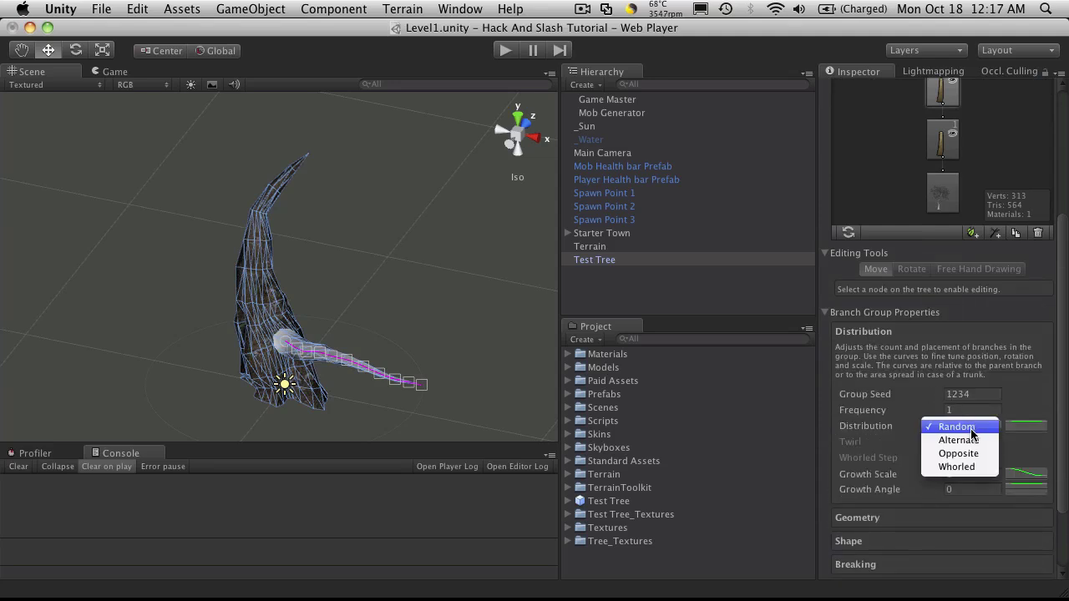
left_click(956, 467)
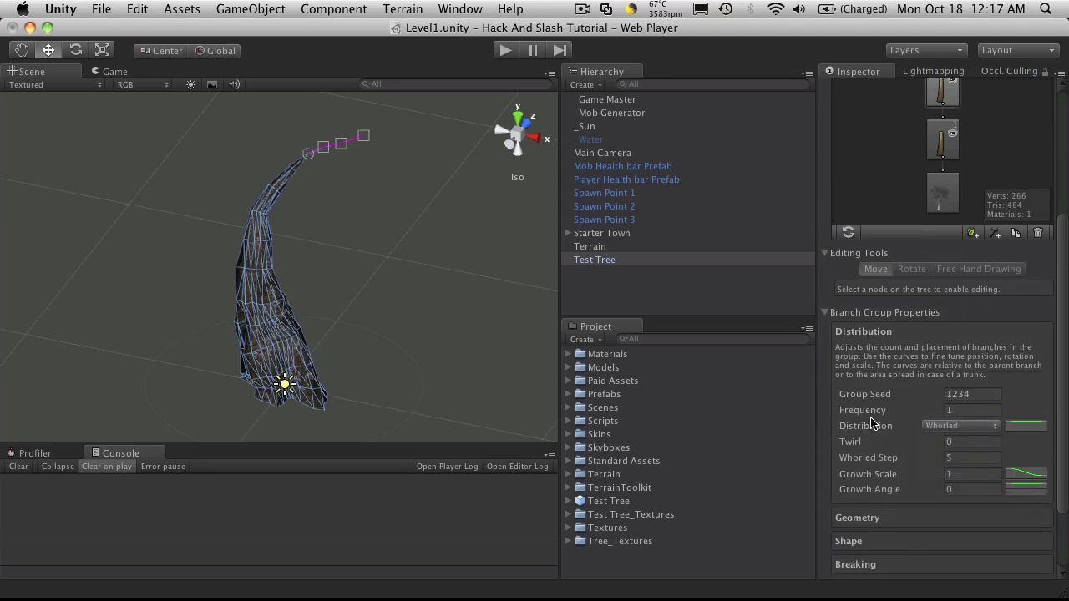
left_click_drag(871, 415, 908, 415)
left_click_drag(256, 246, 647, 294, "alt")
left_click_drag(896, 415, 959, 411)
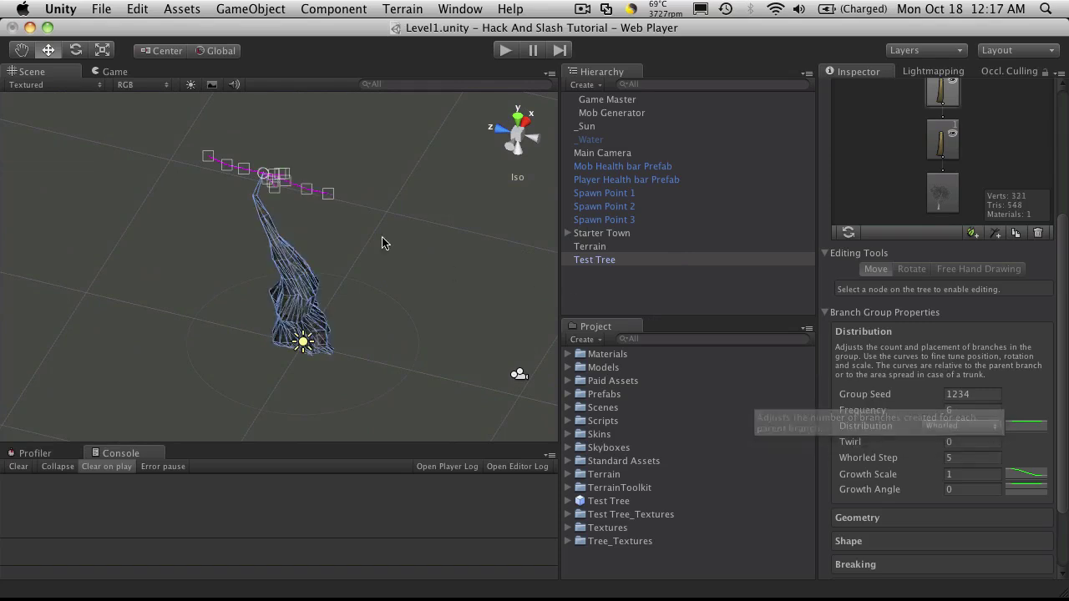
left_click(325, 223)
left_click_drag(325, 222, 148, 198, "alt")
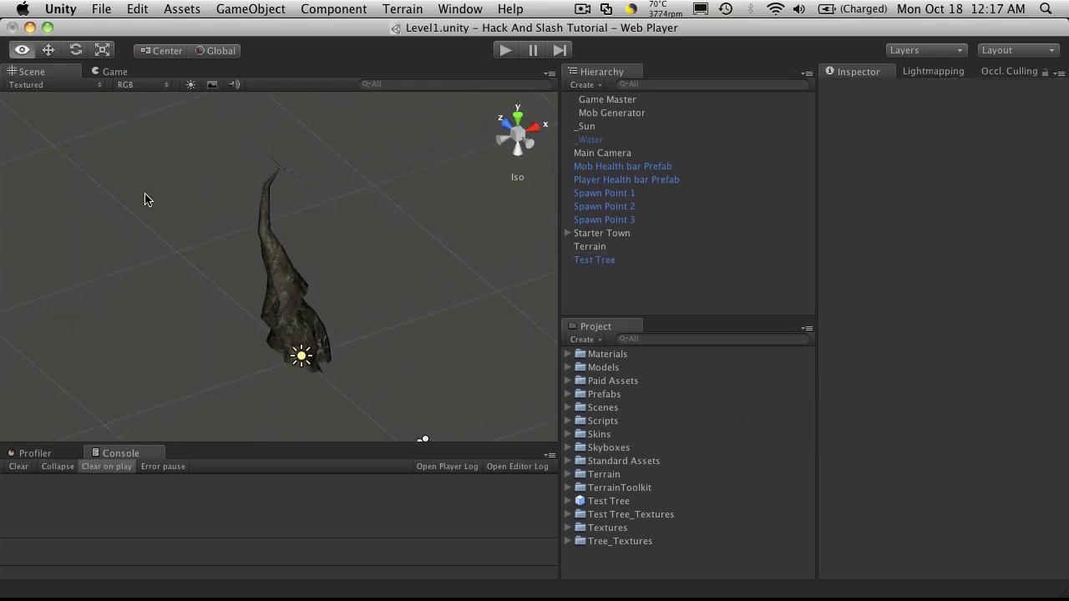
Step: Set Twirl to 1 and Whorled Step from 5 down to 1, then inspect the branches
left_click(603, 260)
scroll(973, 488, "down", 5)
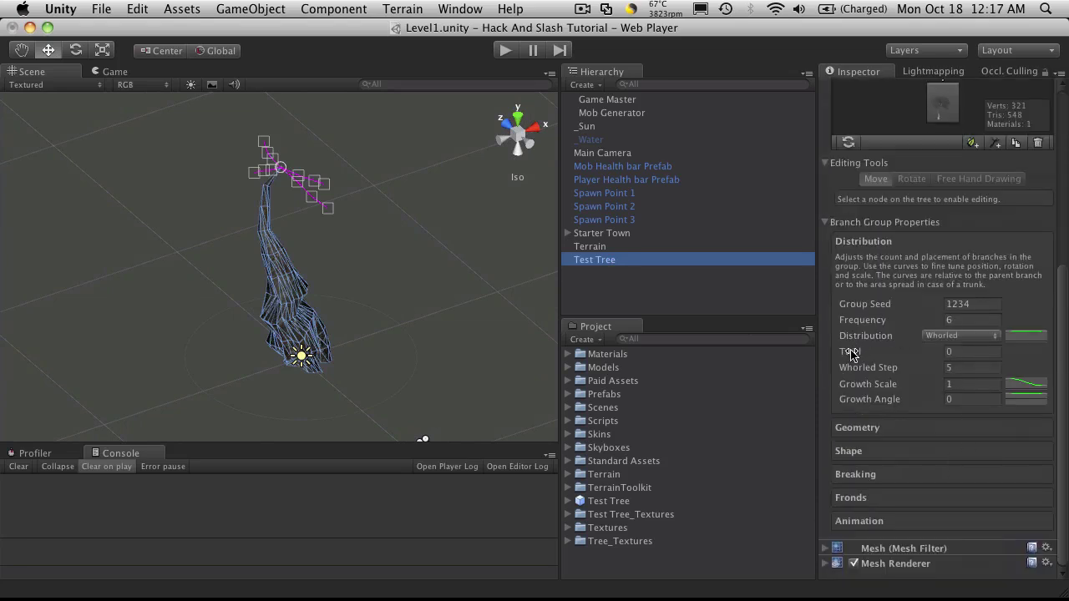
left_click_drag(851, 355, 874, 354)
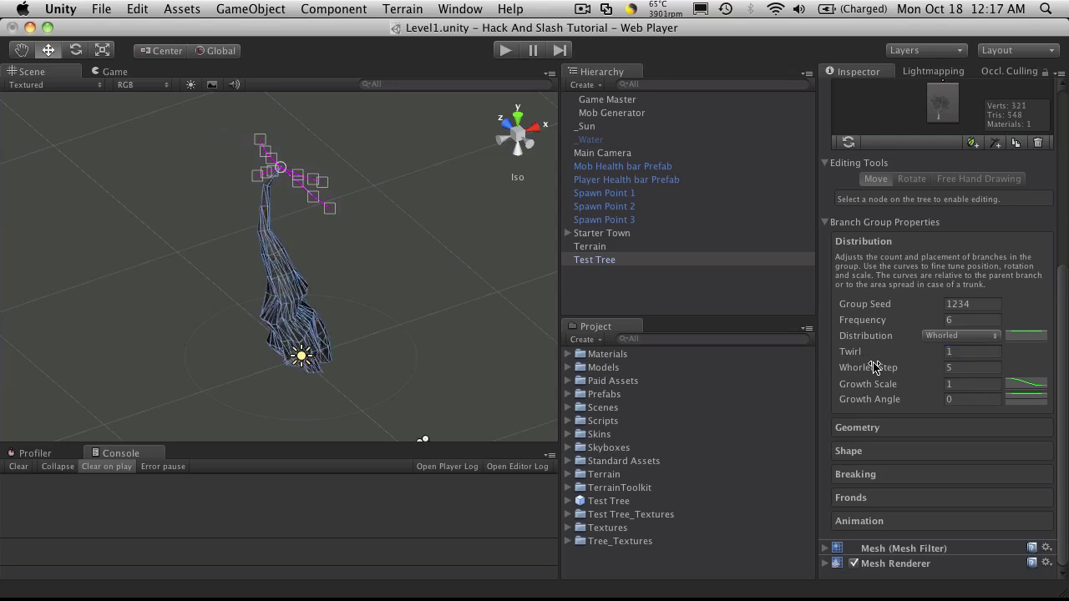
left_click(855, 374)
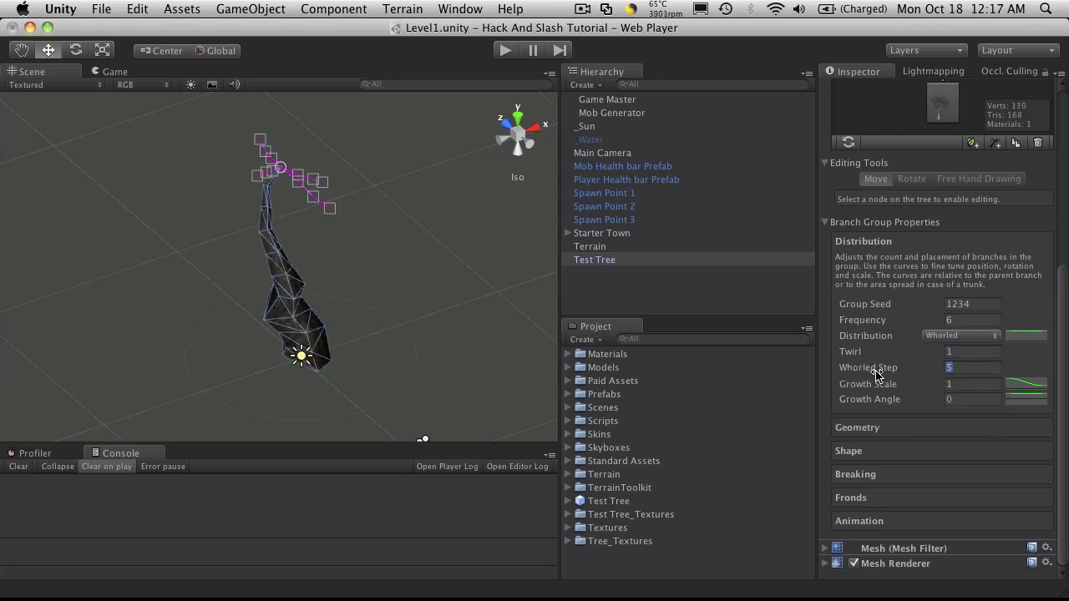
left_click_drag(887, 375, 814, 370)
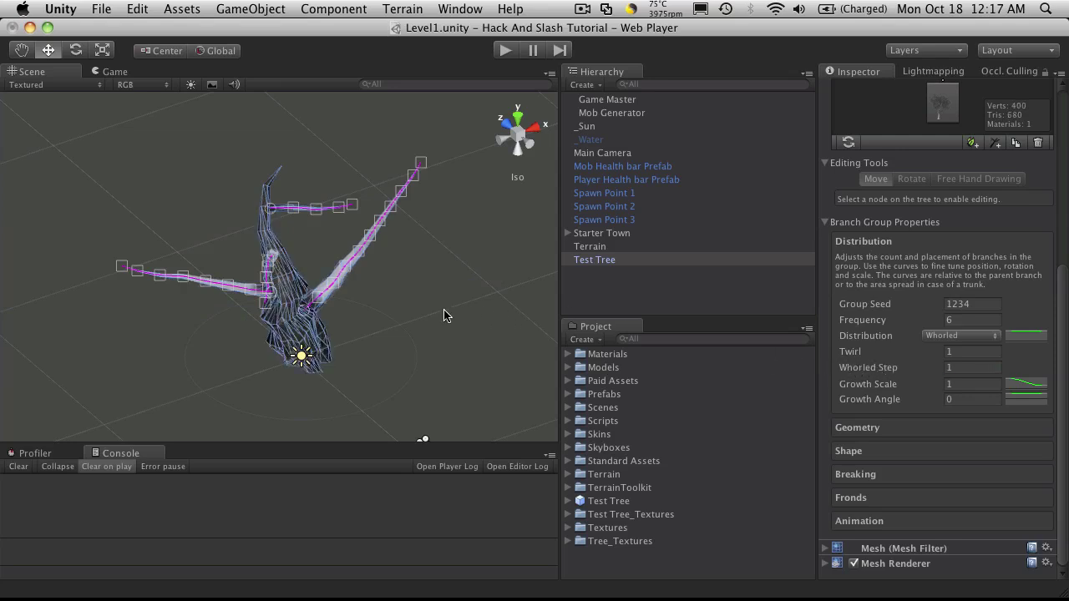
left_click(387, 306)
left_click_drag(386, 306, 309, 240, "alt")
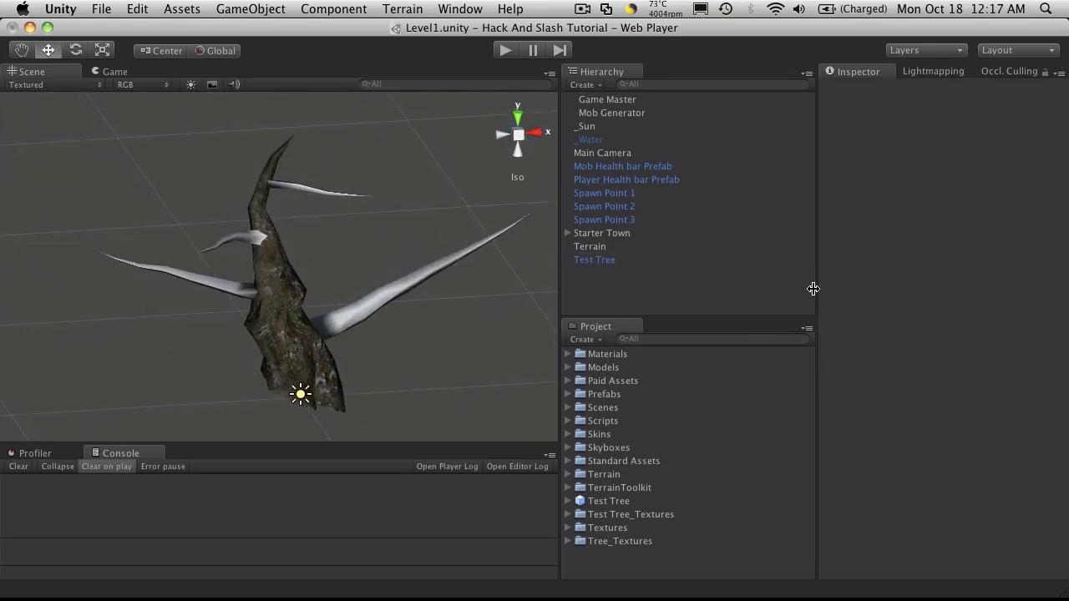
Step: Scrub Growth Scale, keeping it at 1, and begin raising Growth Angle toward 0.5275736
left_click(628, 259)
left_click(939, 316)
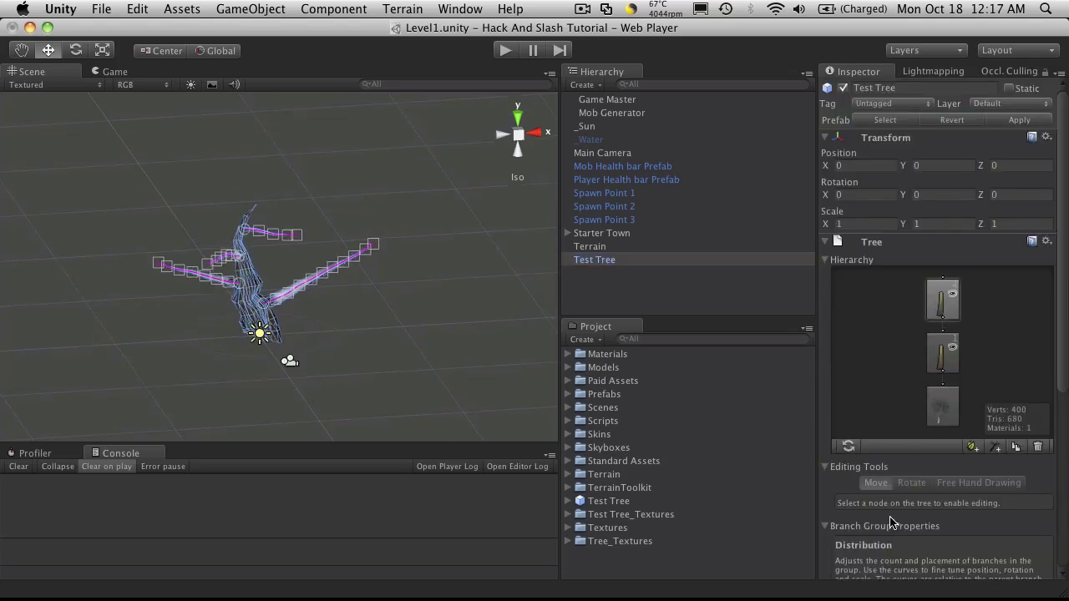
scroll(889, 493, "down", 6)
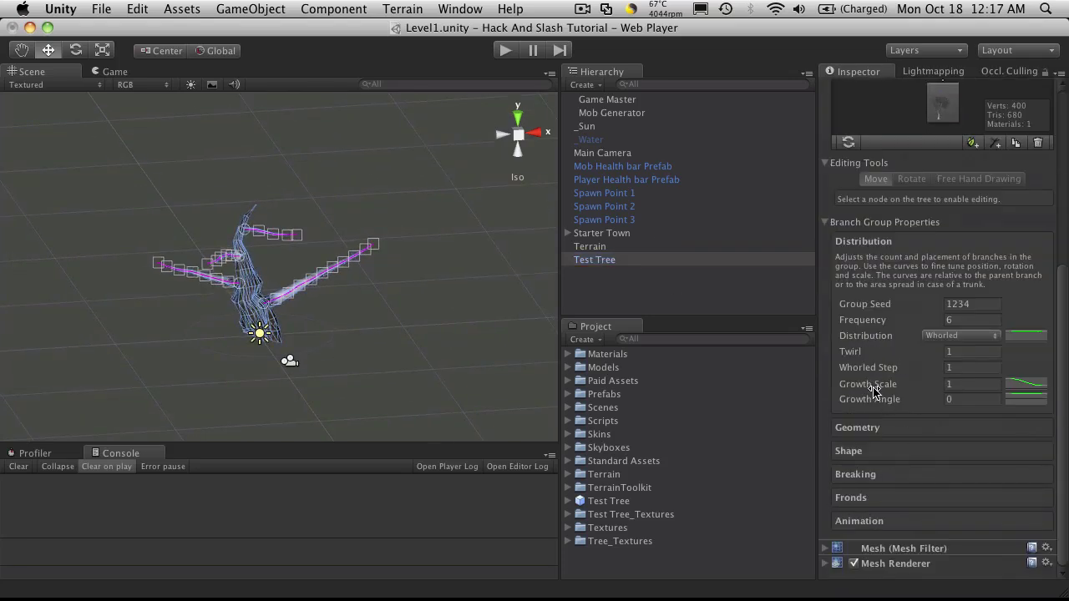
left_click_drag(871, 389, 906, 390)
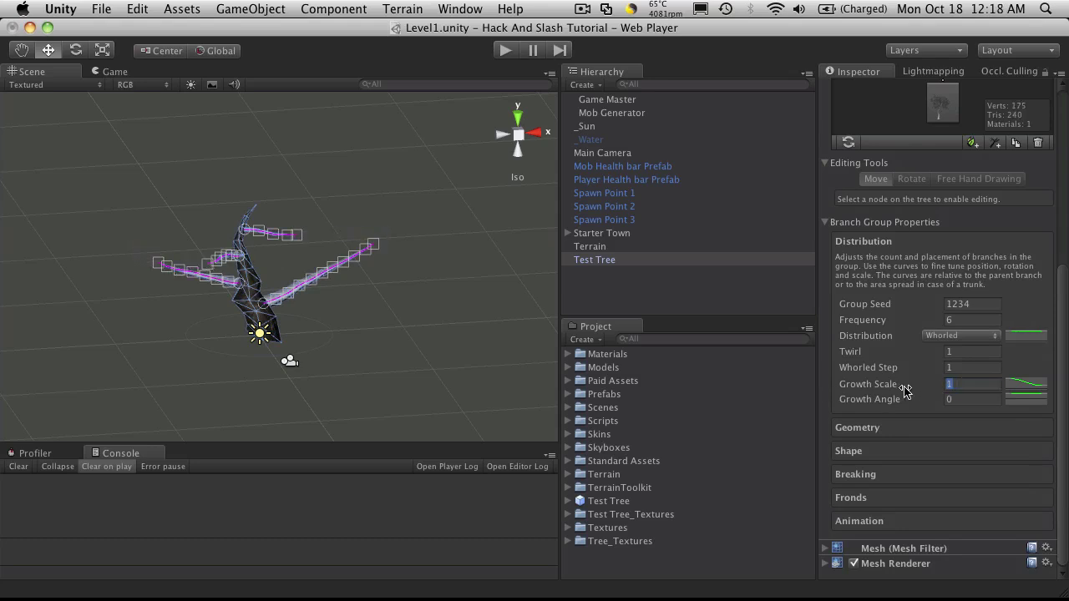
left_click_drag(979, 390, 874, 405)
left_click(883, 400)
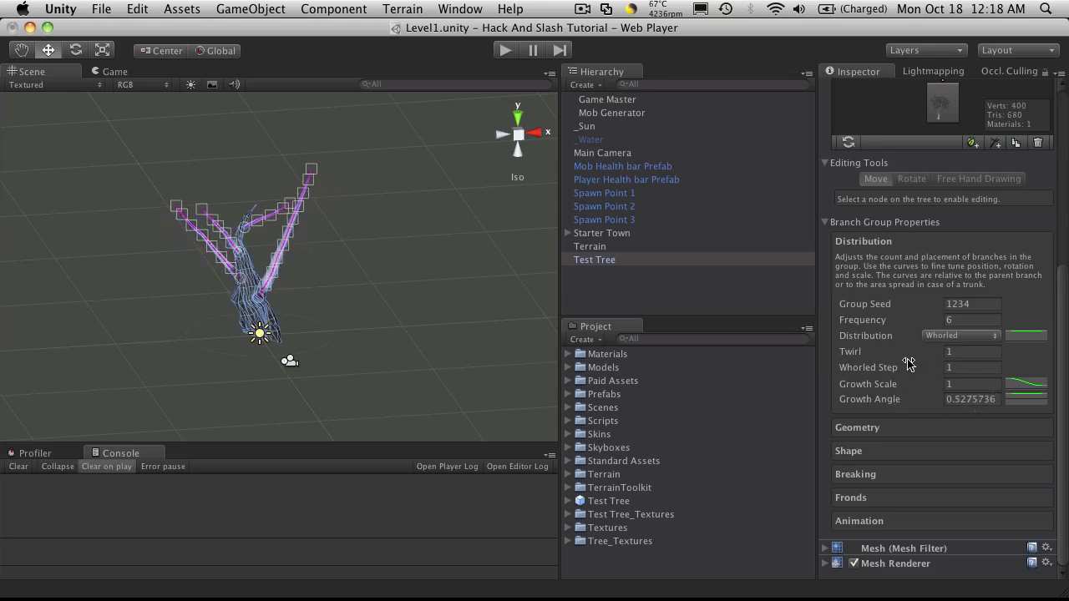
Step: Assign BigTree_branches as the whorled group's Branch Material and preview it textured
left_click(888, 428)
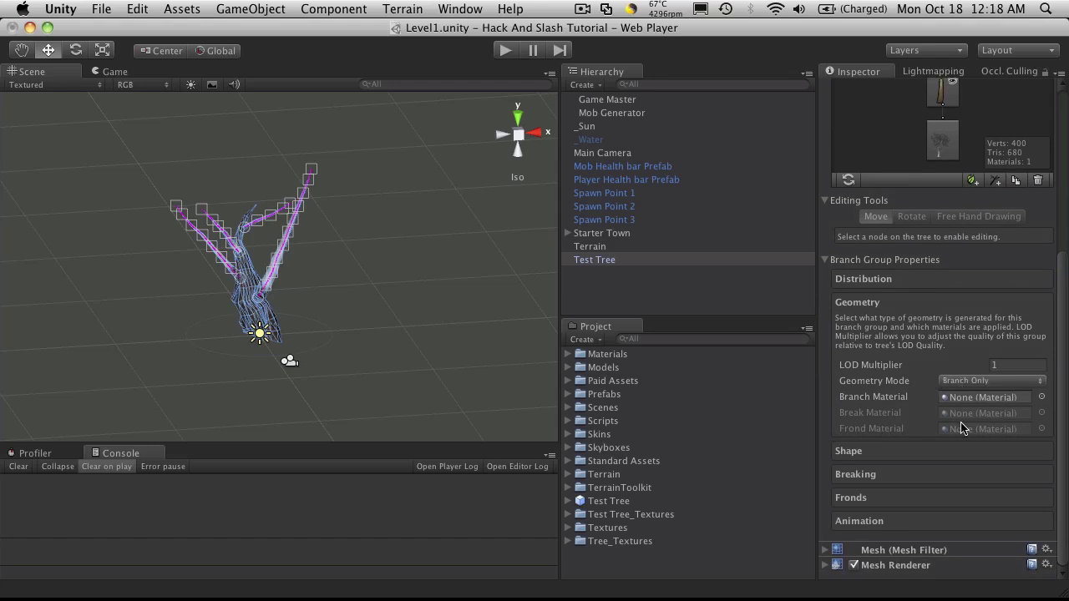
left_click(1042, 398)
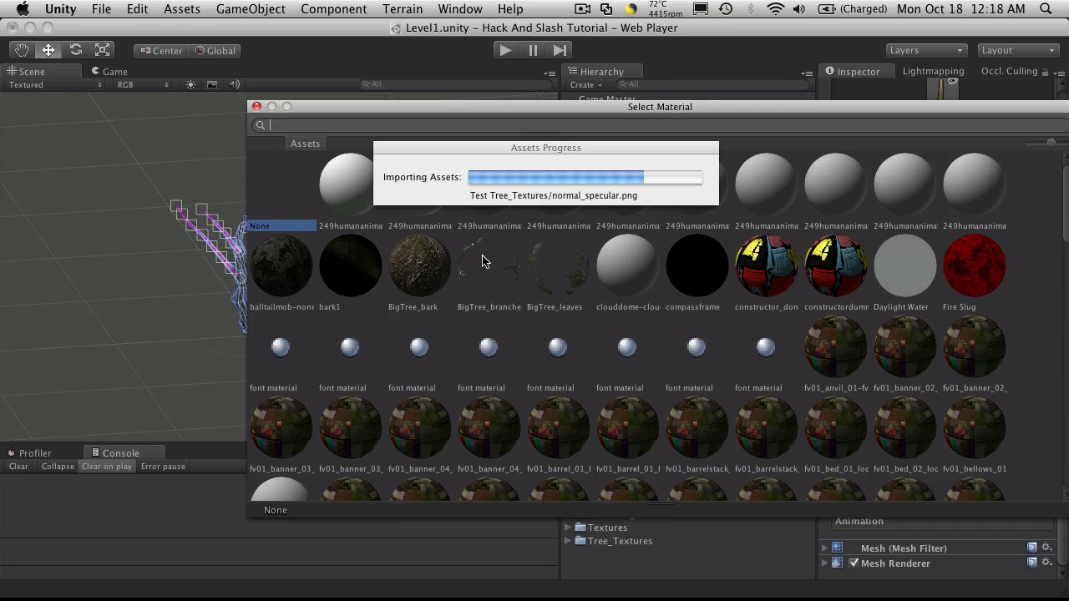
double_click(482, 262)
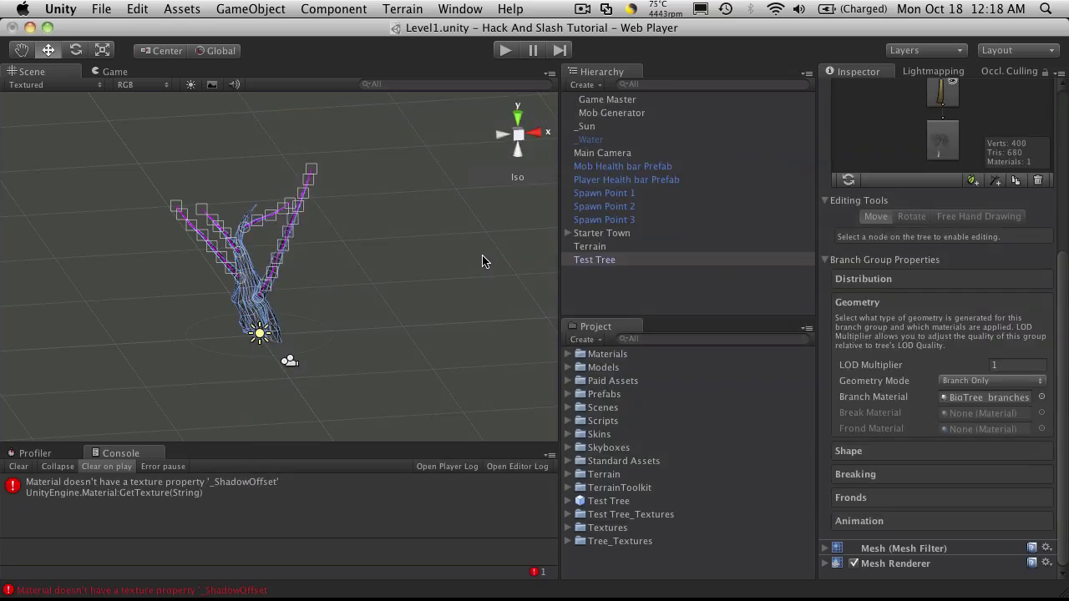
scroll(880, 300, "up", 5)
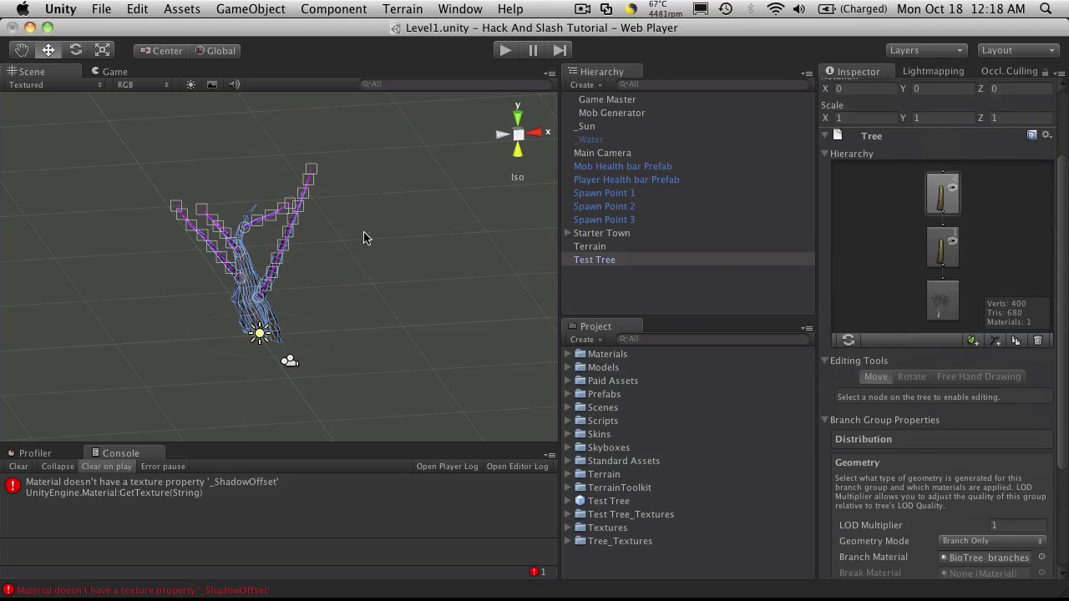
left_click(325, 270)
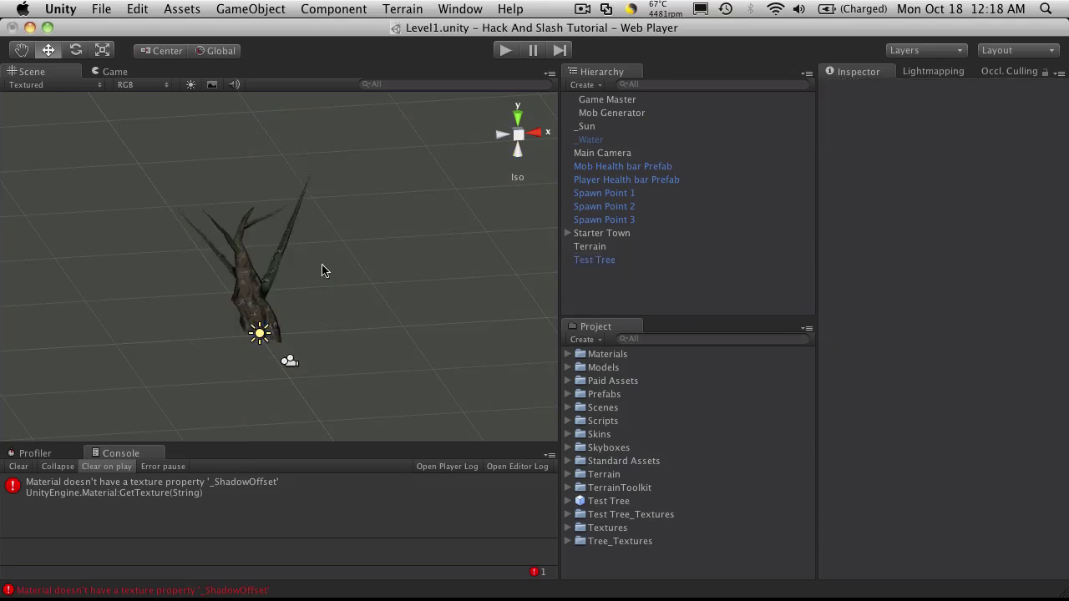
left_click(594, 259)
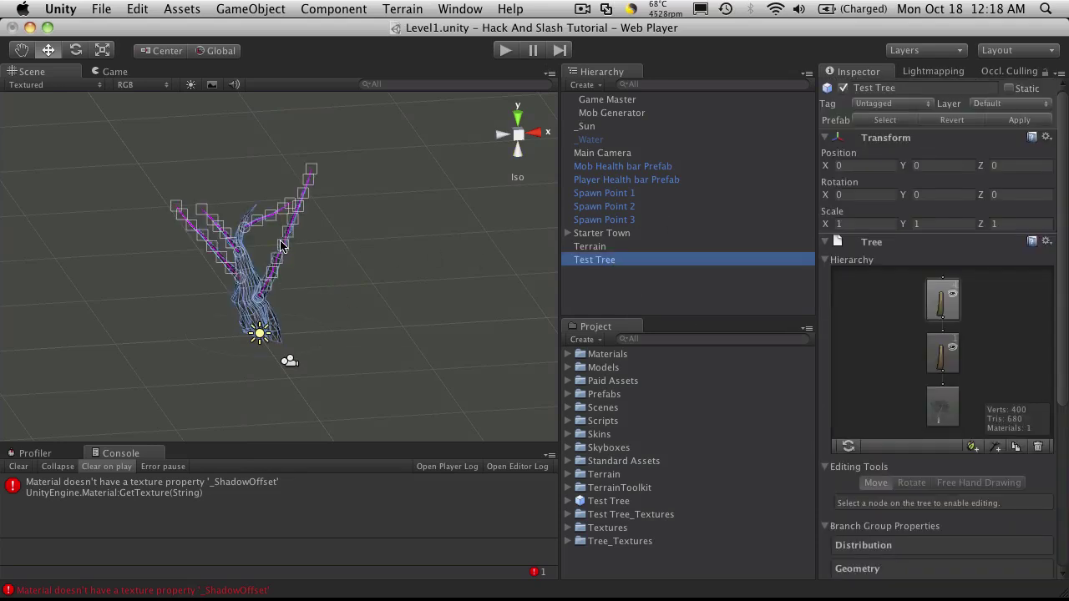
Step: Move one whorled branch up and to the right, then rotate it slightly
left_click(260, 302)
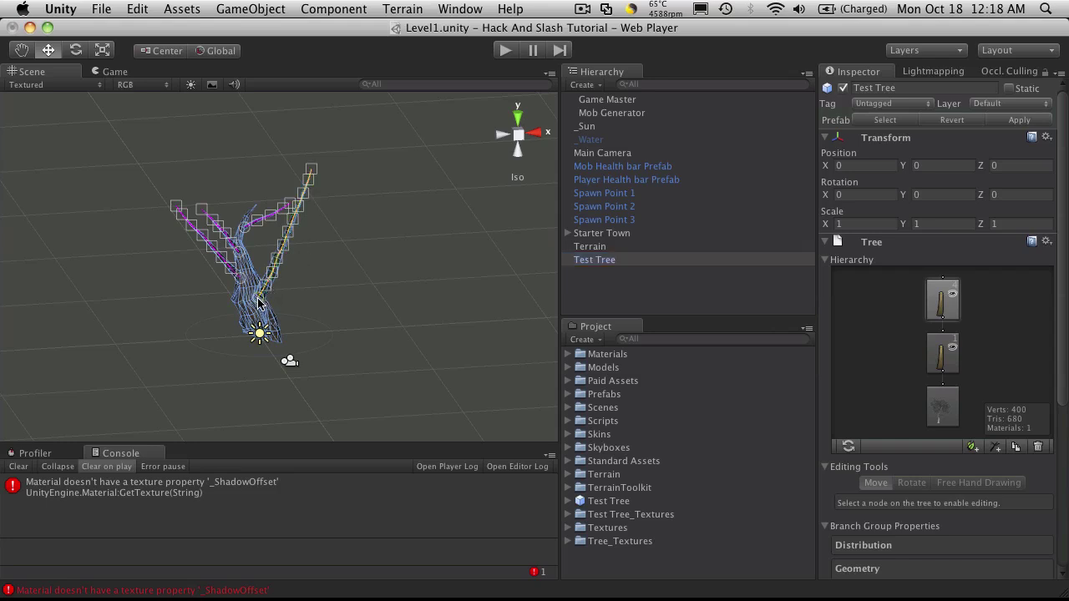
left_click(890, 489)
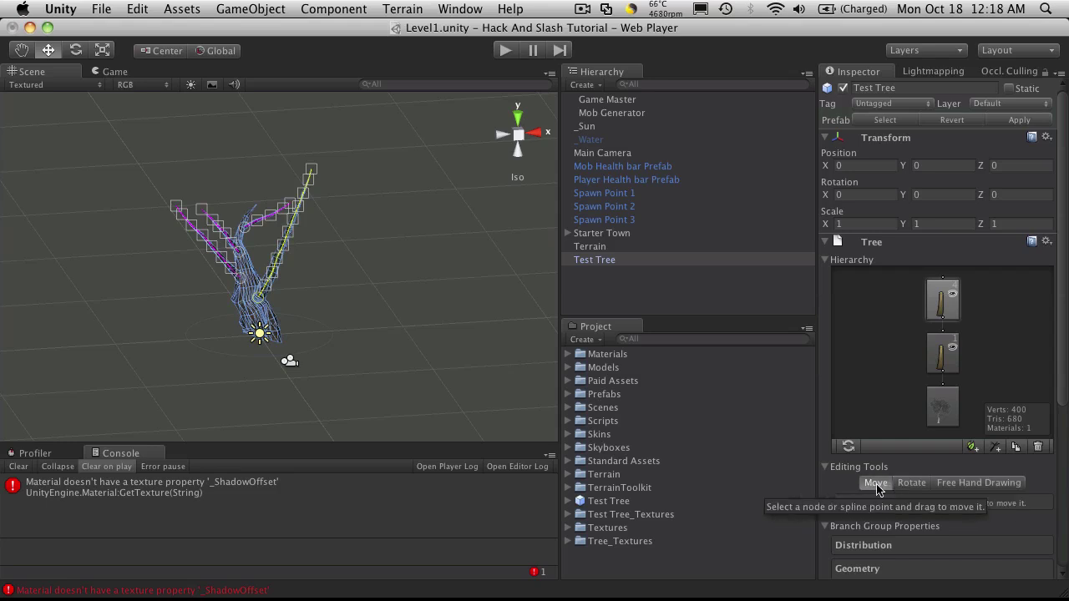
left_click(910, 484)
left_click(937, 485)
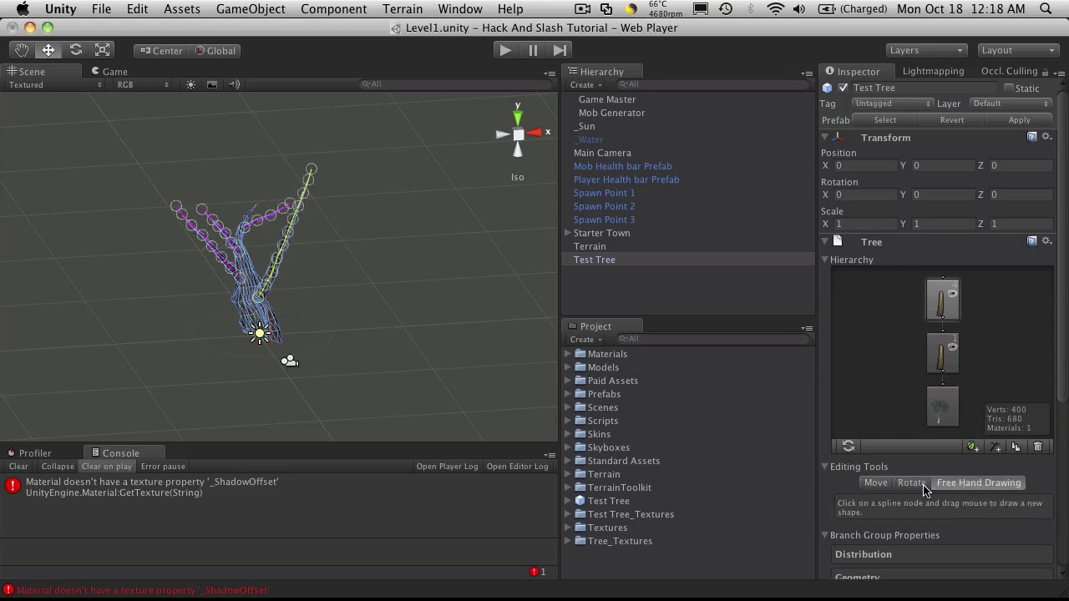
left_click(877, 484)
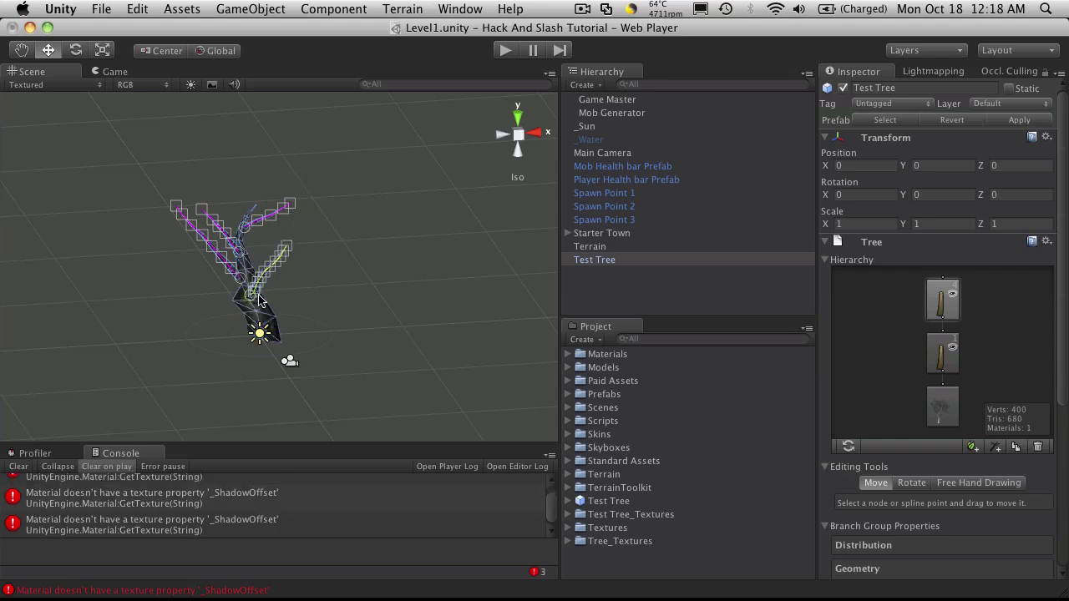
left_click_drag(259, 301, 343, 258)
left_click(912, 484)
left_click(299, 228)
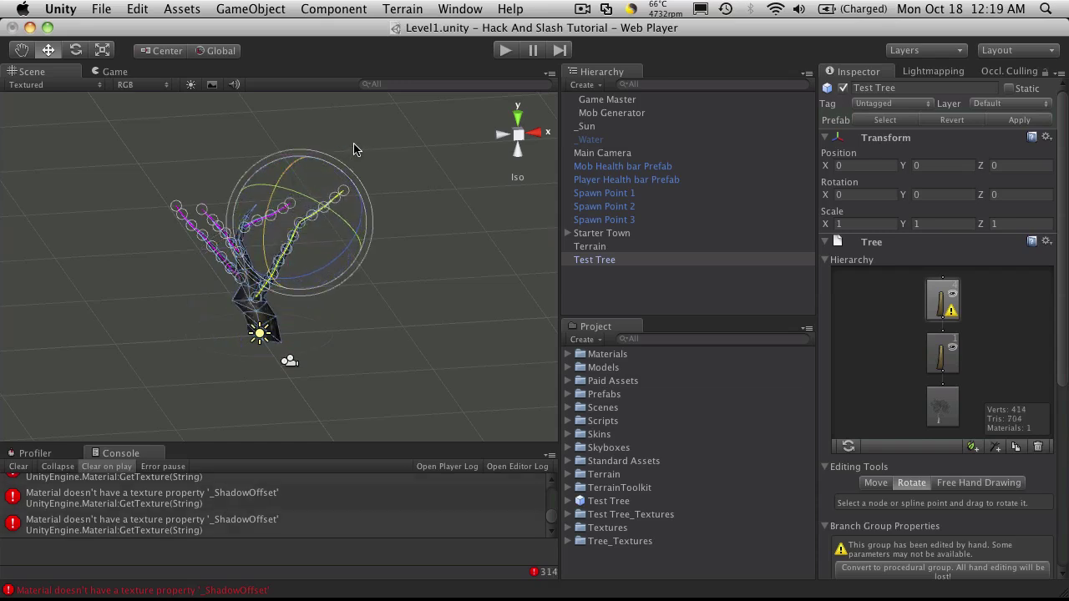
left_click(438, 334)
left_click(253, 293)
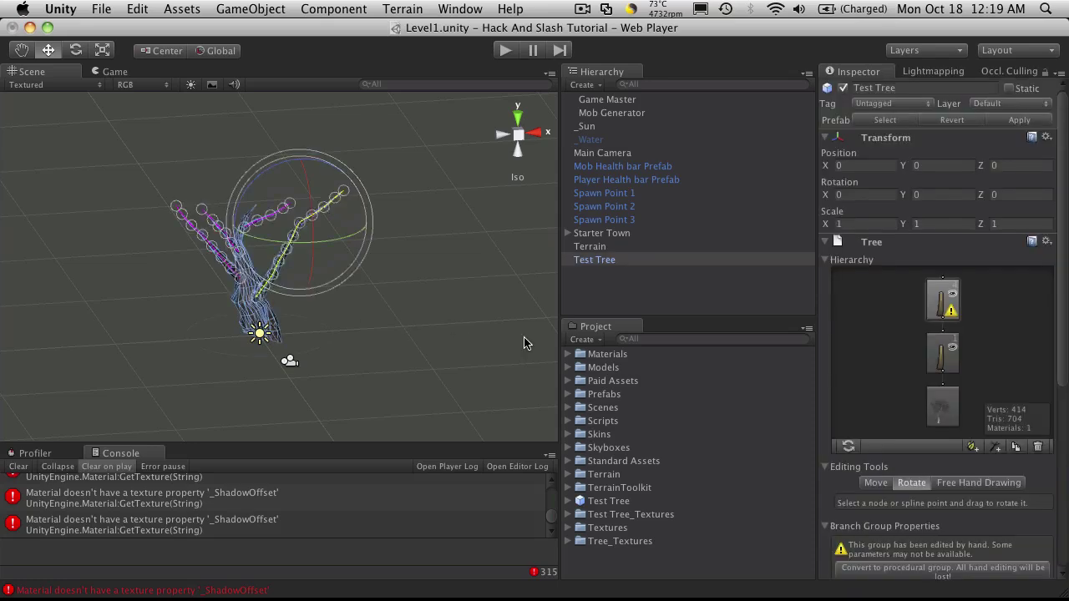
Step: Hide the whorled branch group's mesh, leaving 246 verts, 460 tris
left_click(948, 305)
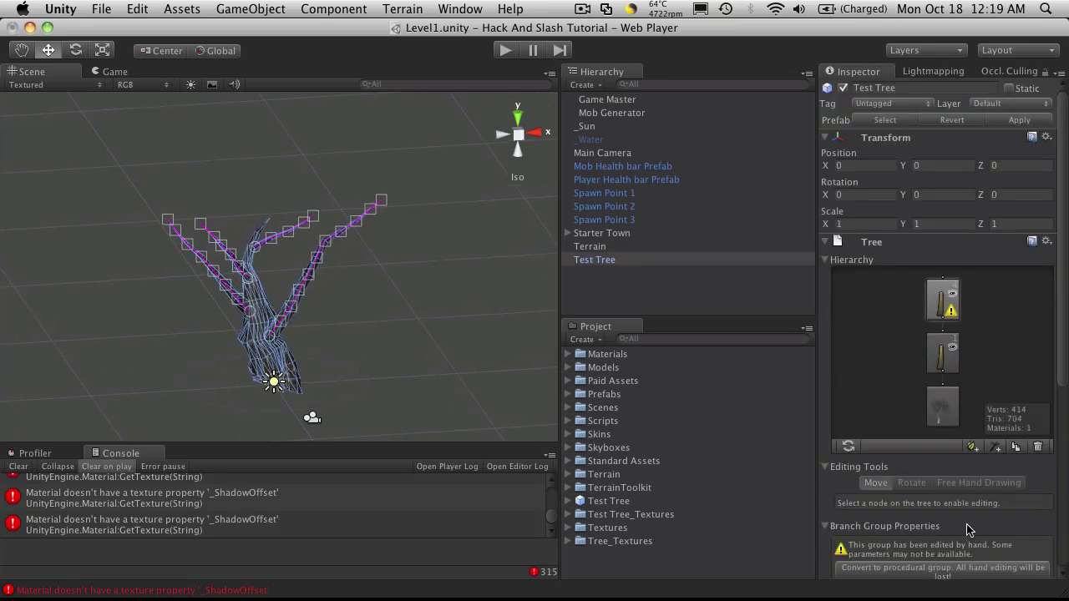
scroll(903, 474, "down", 3)
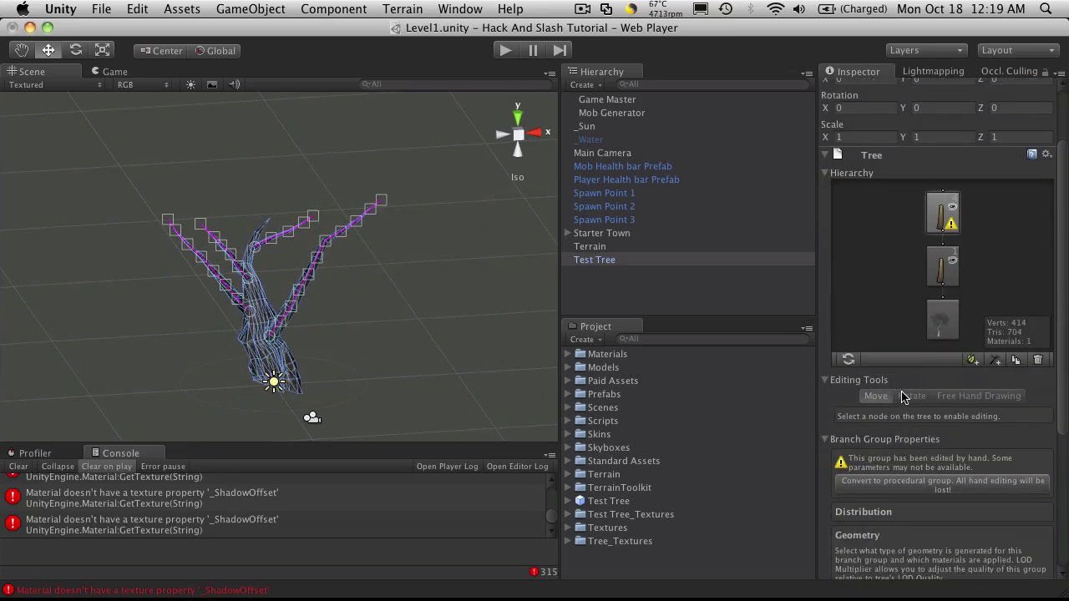
left_click(951, 208)
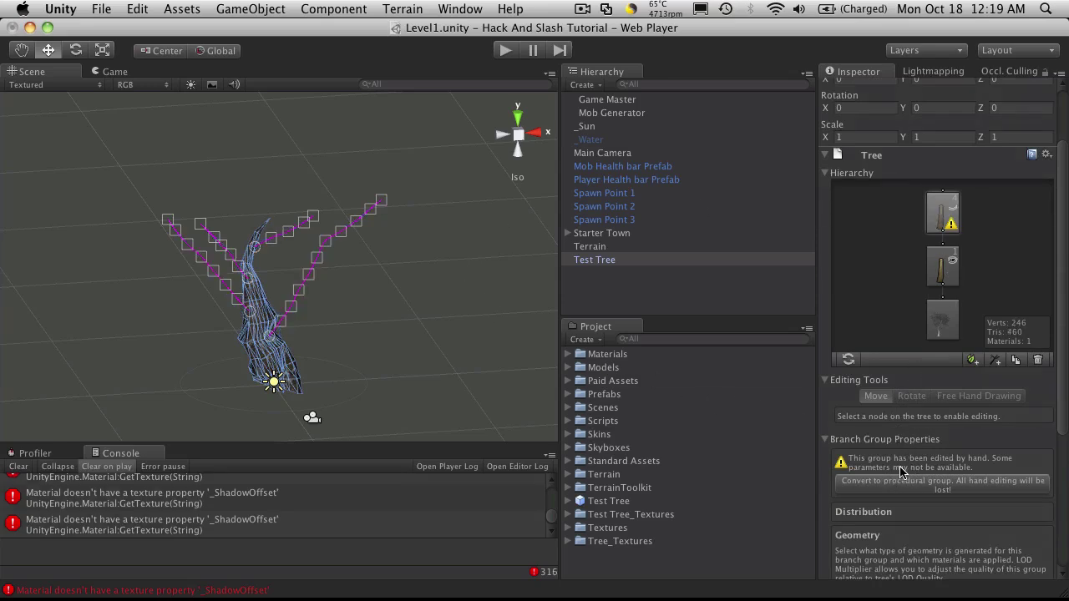
Step: Convert the hand-edited branch group to procedural, then compare the branch and trunk group materials
scroll(902, 472, "down", 2)
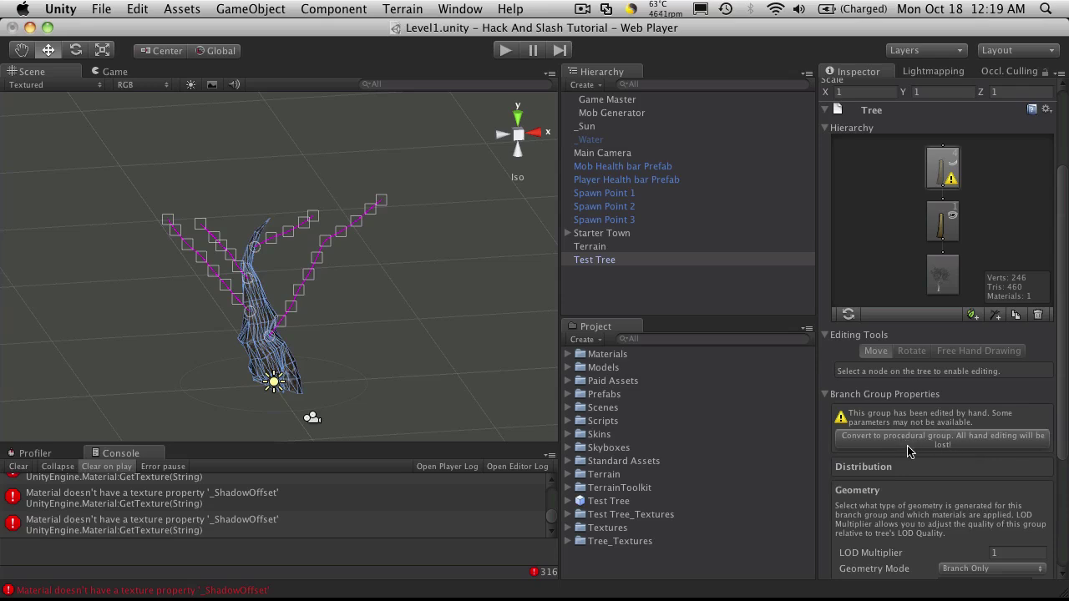
left_click(972, 444)
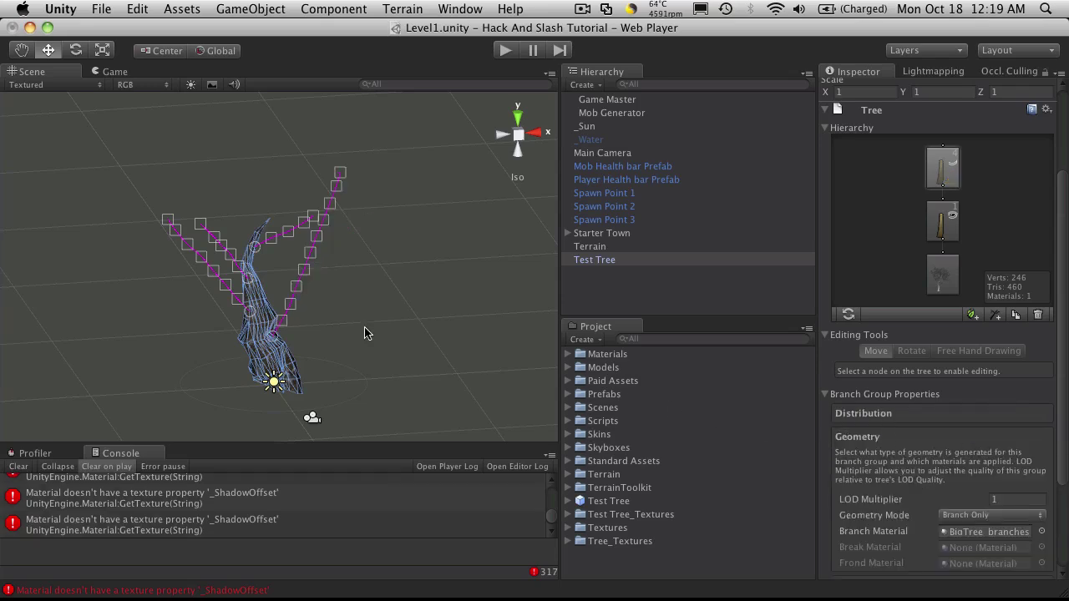
left_click(941, 170)
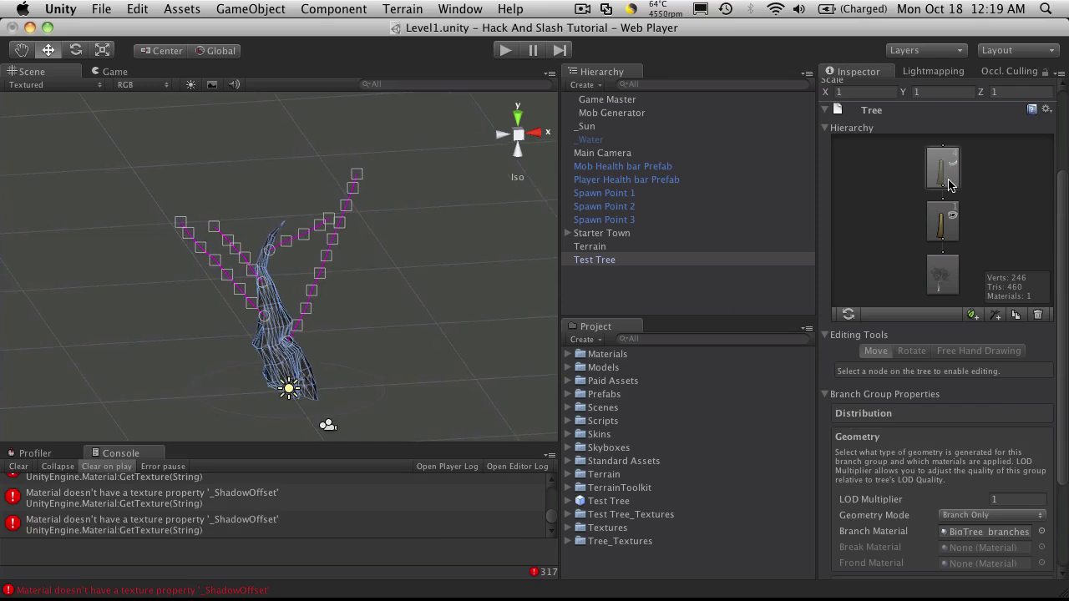
left_click(956, 159)
left_click(950, 224)
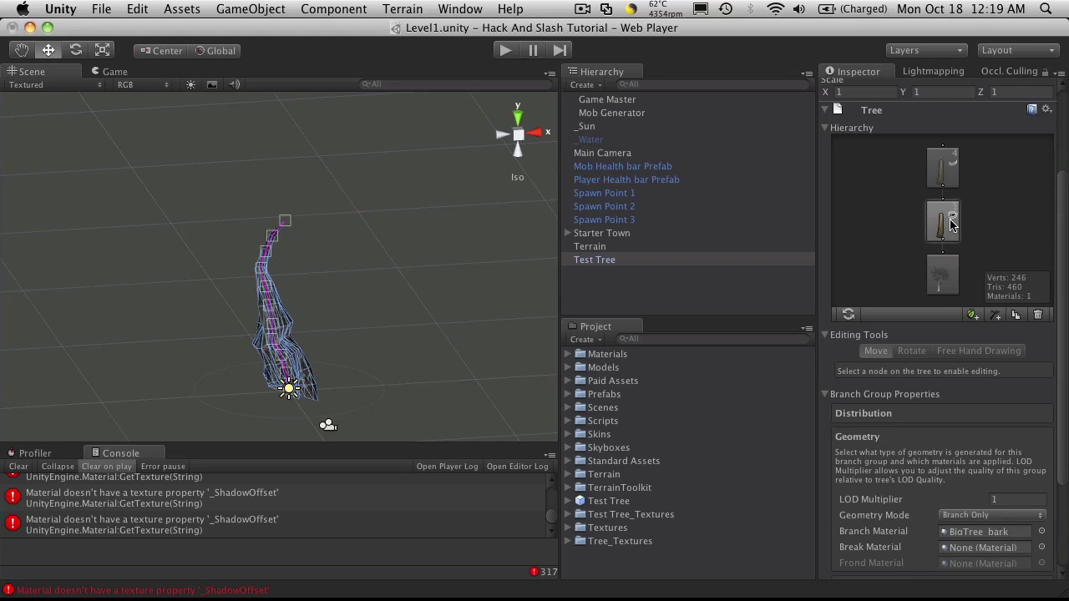
left_click(949, 159)
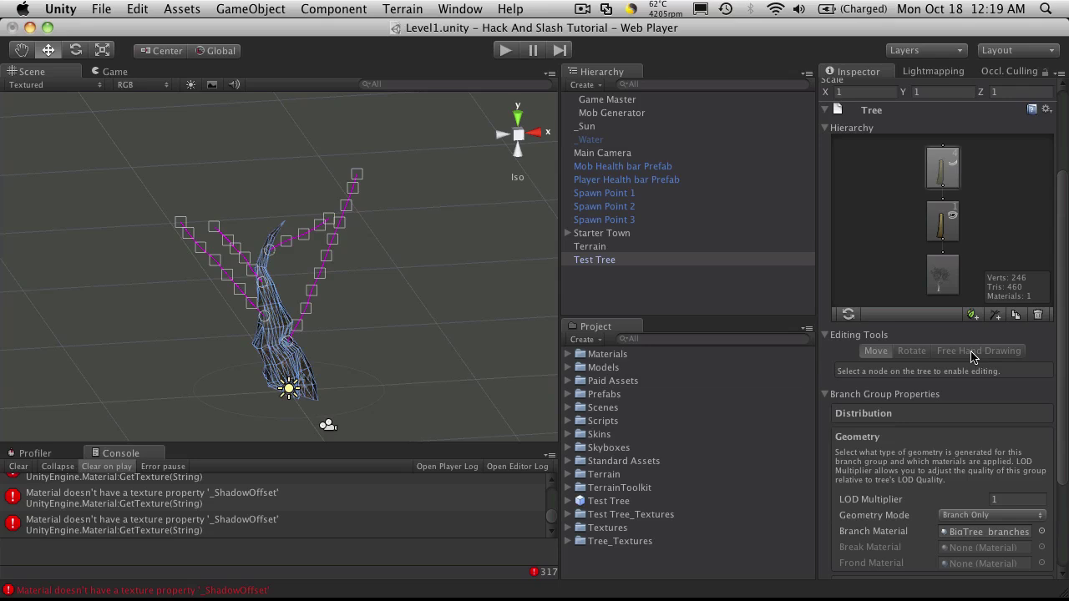
left_click(943, 232)
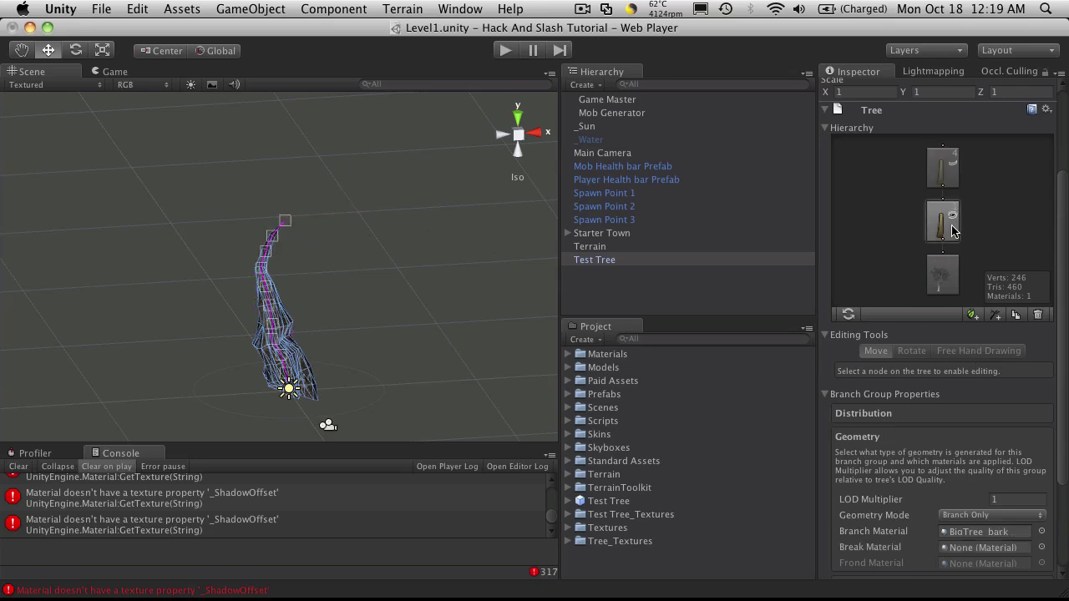